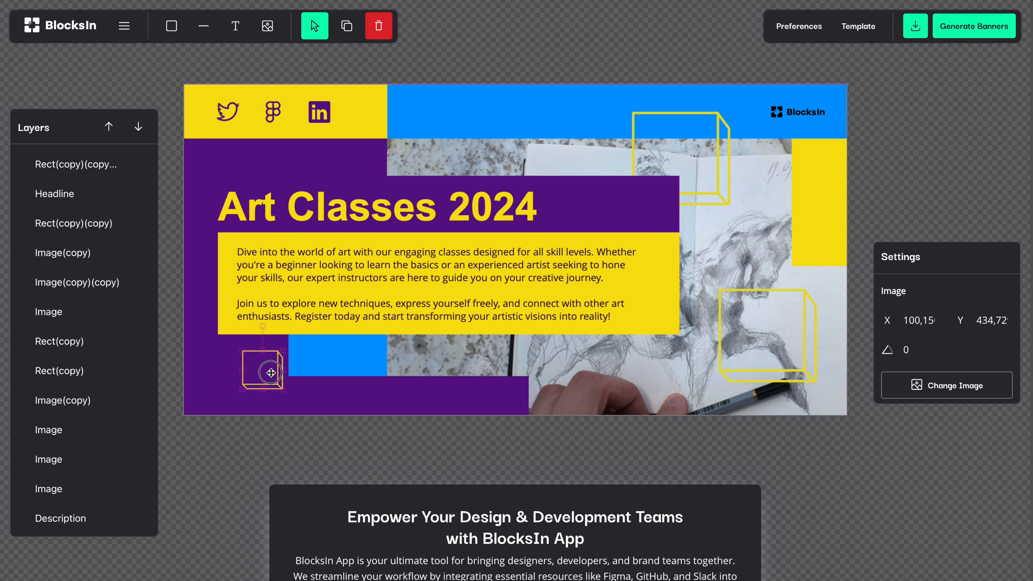
pyautogui.click(252, 380)
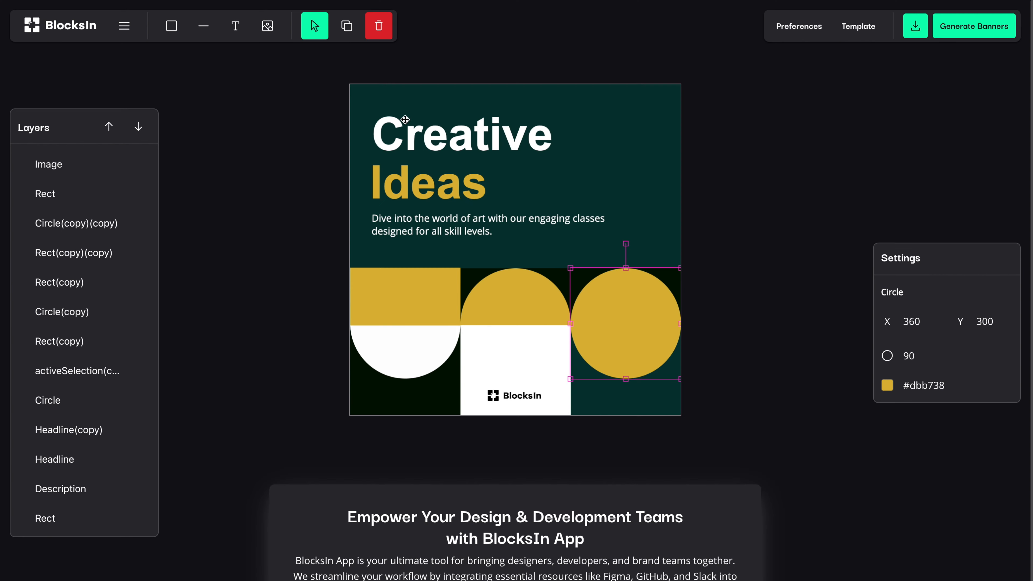
pyautogui.click(346, 25)
pyautogui.moveTo(611, 345); pyautogui.dragTo(618, 85)
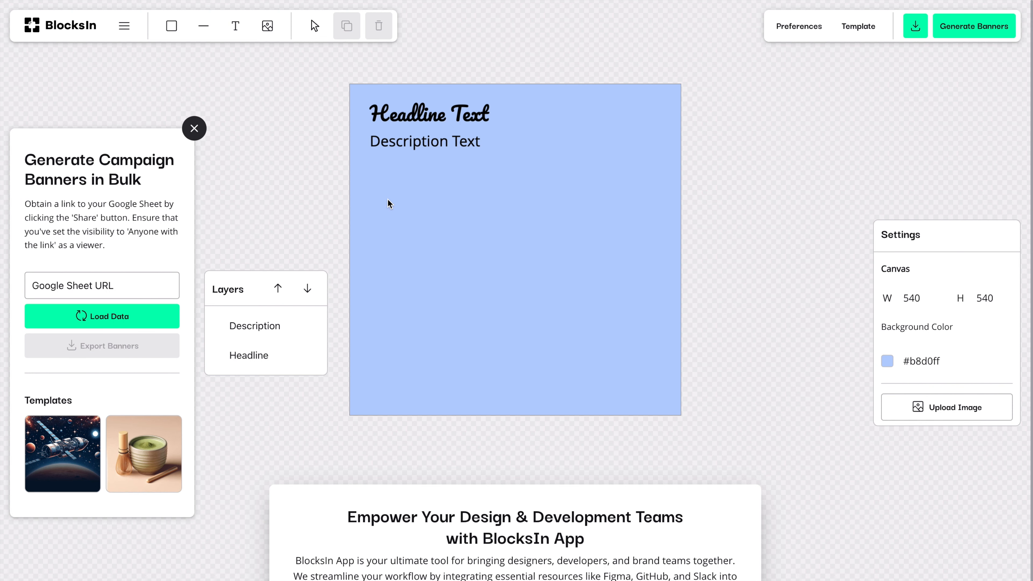
# Step: Close the Generate Campaign Banners in Bulk panel
pyautogui.click(176, 36)
pyautogui.click(196, 130)
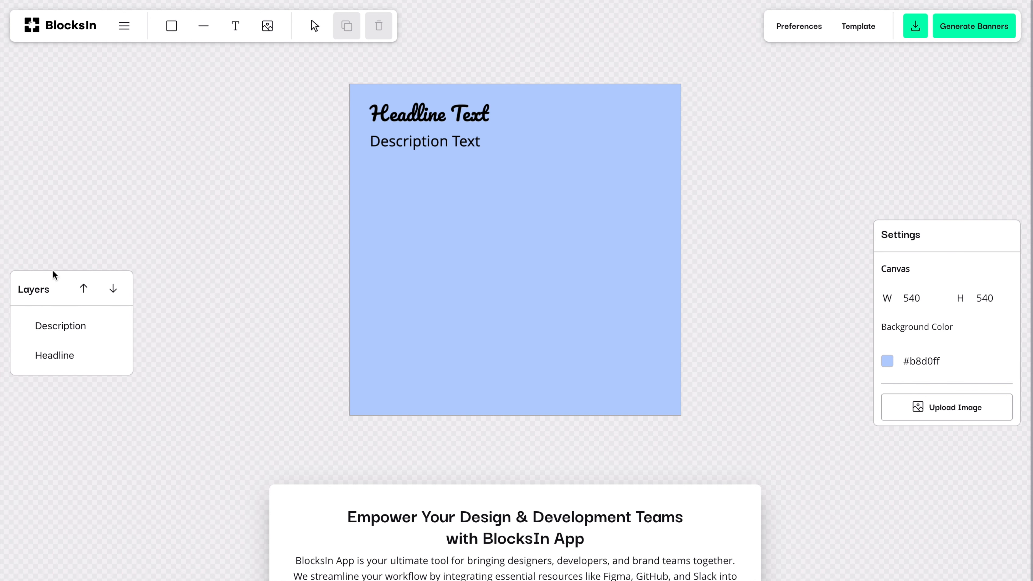
# Step: Center-align the text of the Headline layer
pyautogui.click(73, 338)
pyautogui.click(68, 357)
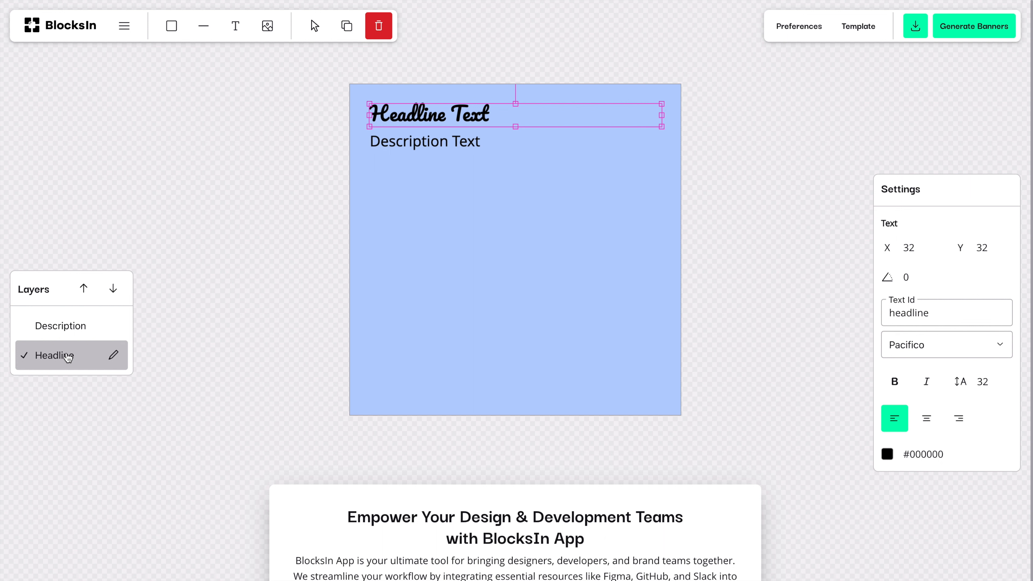
pyautogui.click(65, 332)
pyautogui.click(64, 360)
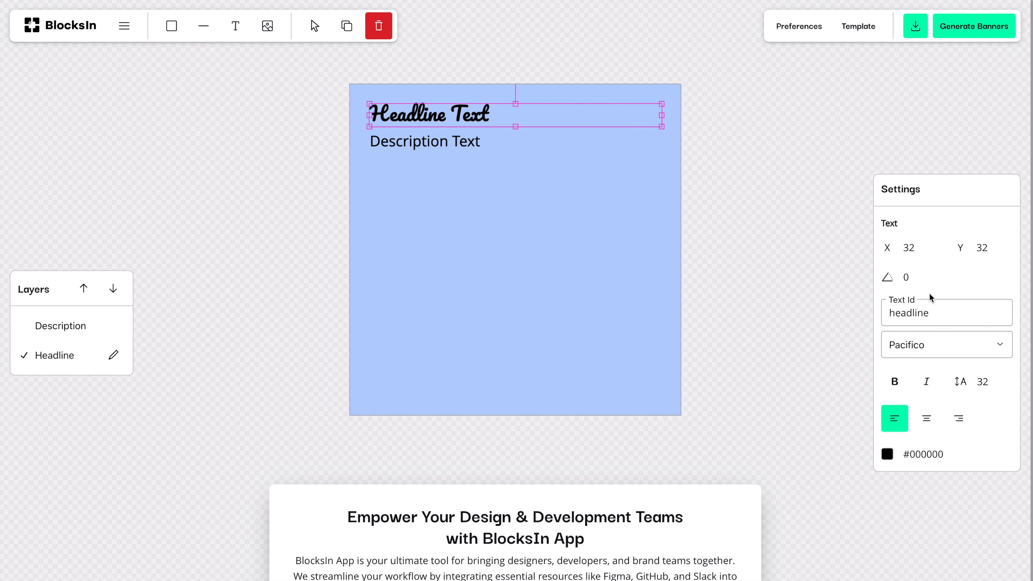
pyautogui.click(924, 414)
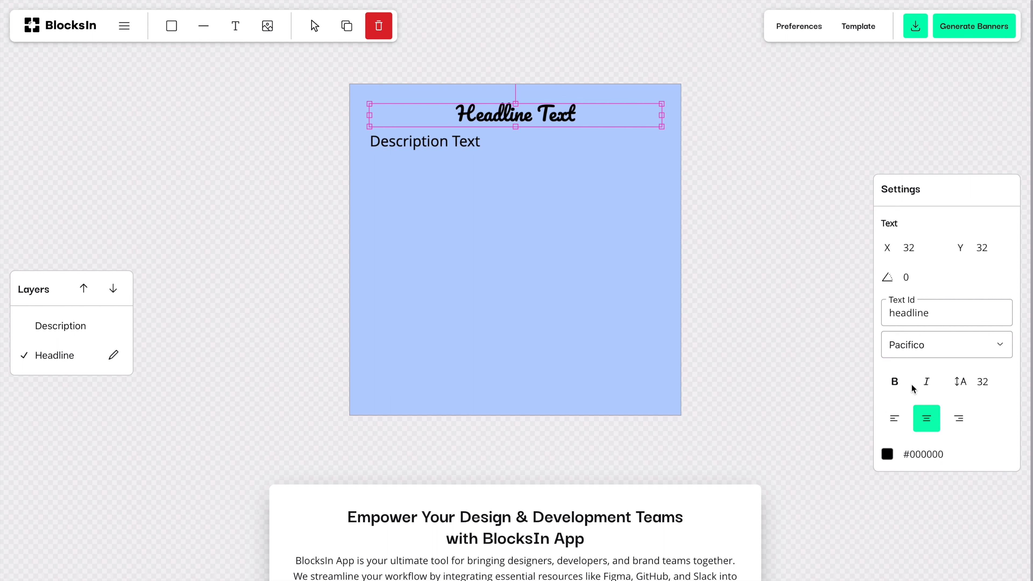
pyautogui.click(923, 386)
pyautogui.click(924, 386)
pyautogui.click(838, 37)
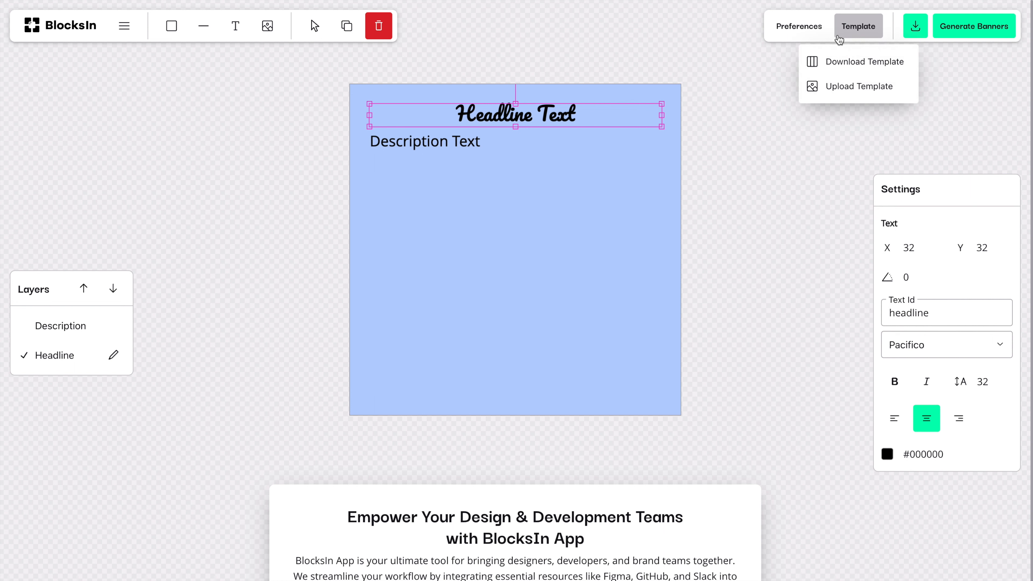
pyautogui.click(909, 29)
pyautogui.moveTo(909, 87)
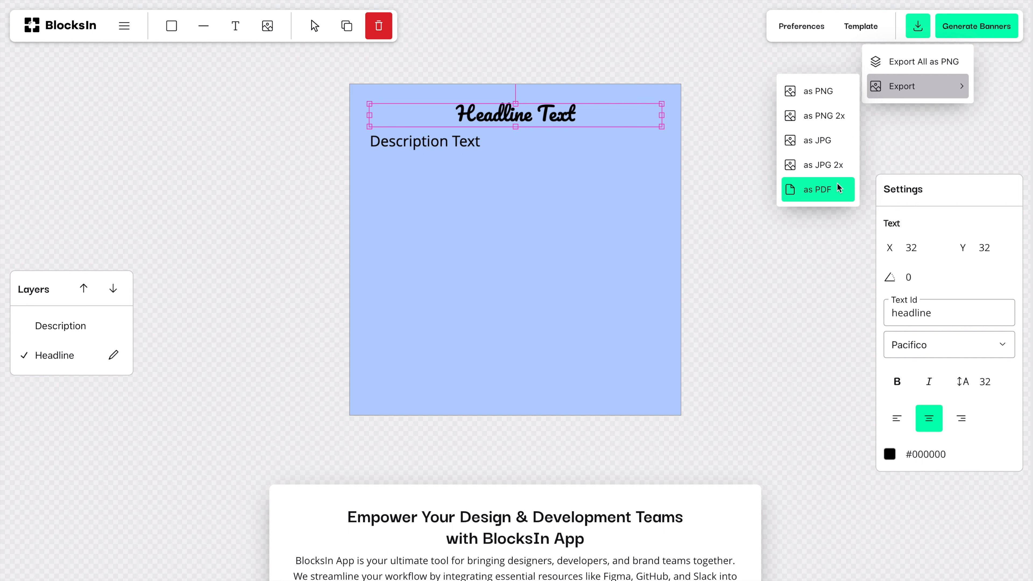
pyautogui.click(829, 57)
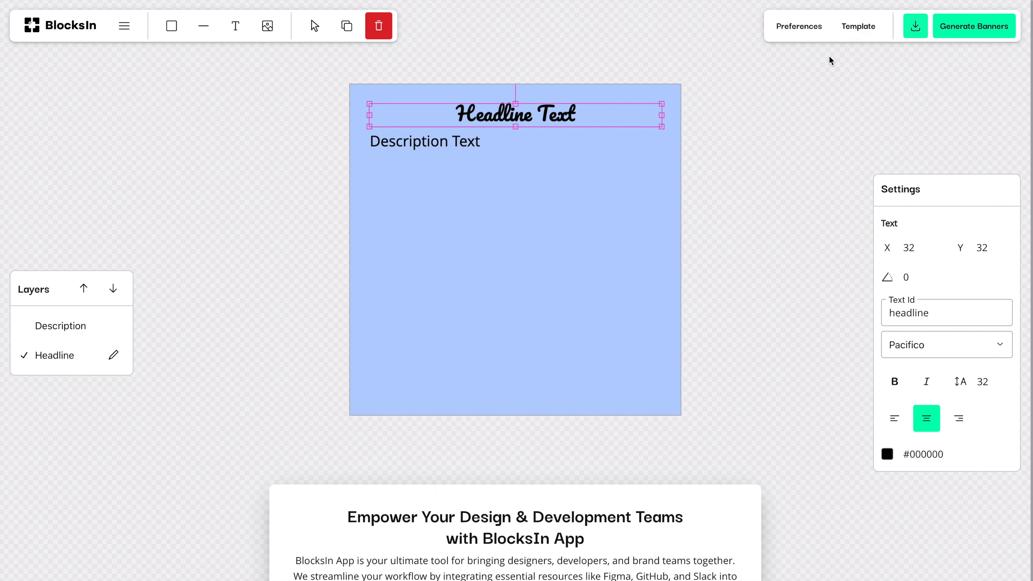
# Step: Set the page color to Gray
pyautogui.click(809, 34)
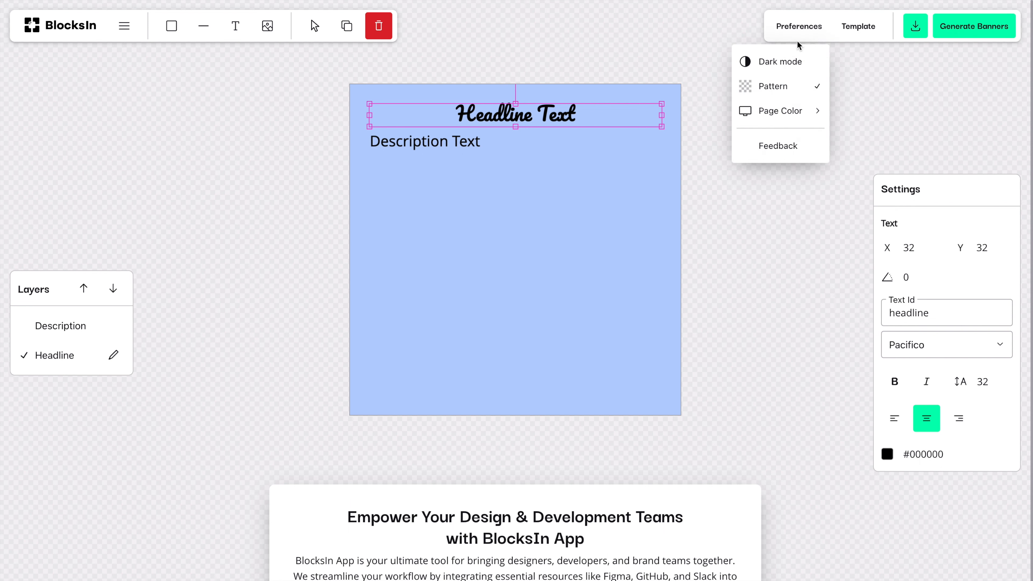
pyautogui.moveTo(772, 103)
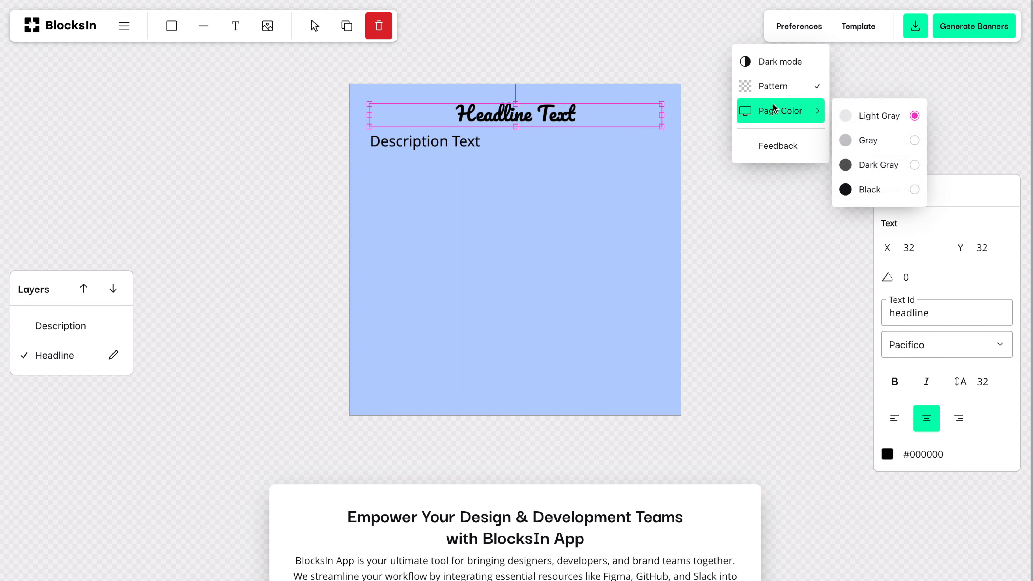
pyautogui.click(857, 139)
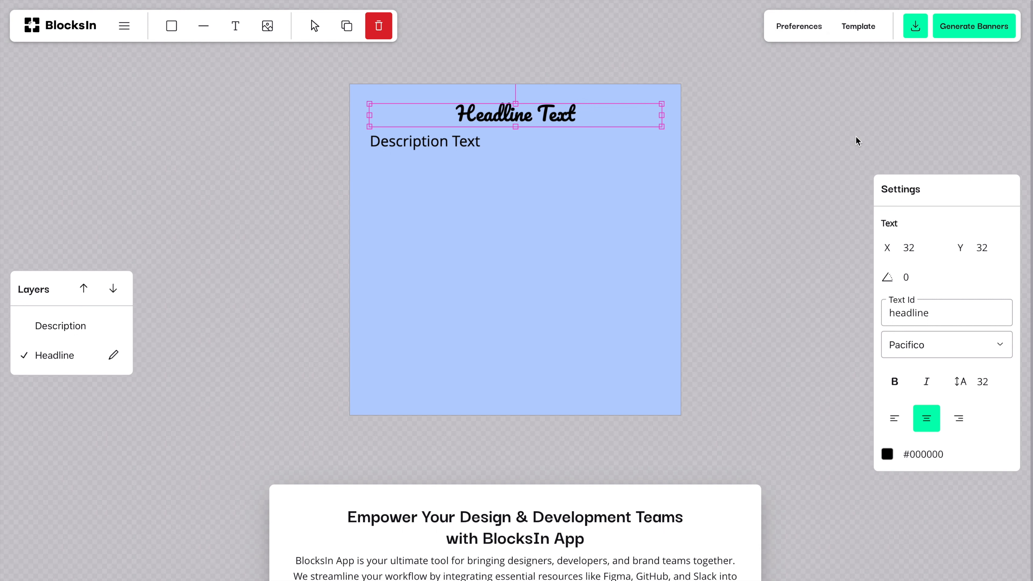
# Step: Set the page color to Dark Gray and switch the interface to dark mode
pyautogui.click(794, 25)
pyautogui.moveTo(795, 109)
pyautogui.click(856, 164)
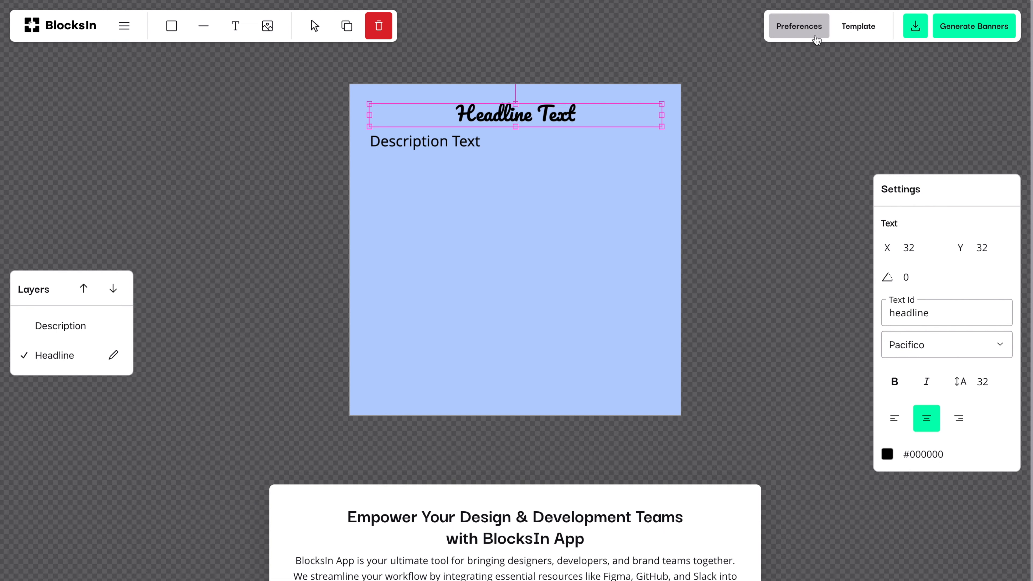
pyautogui.click(807, 31)
pyautogui.click(799, 60)
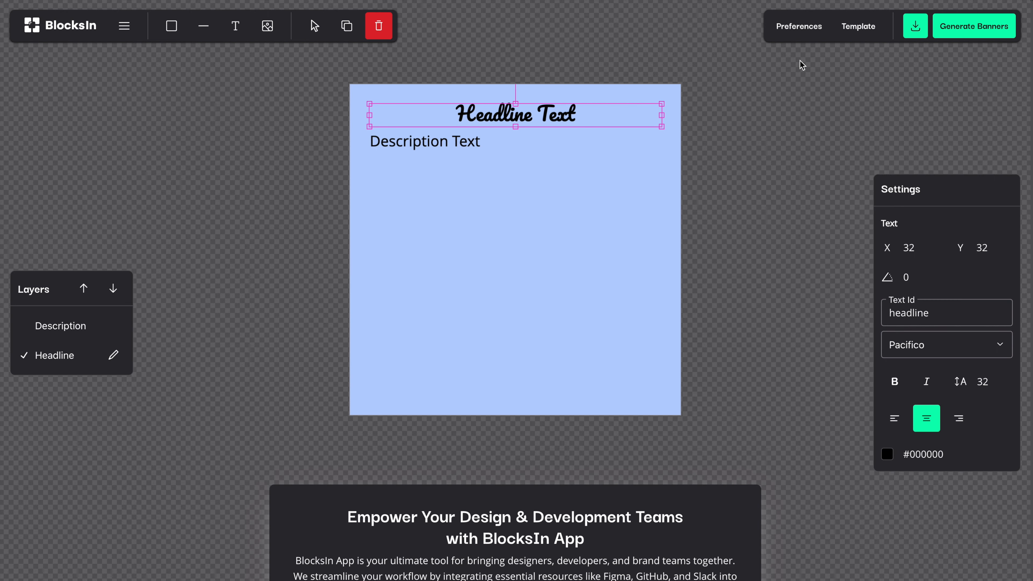
# Step: Draw a diagonal line rising across the canvas's middle and color it green #27b15a
pyautogui.click(206, 33)
pyautogui.moveTo(363, 288)
pyautogui.mouseDown()
pyautogui.moveTo(562, 203)
pyautogui.moveTo(562, 190)
pyautogui.mouseUp()
pyautogui.click(888, 386)
pyautogui.moveTo(840, 507); pyautogui.dragTo(821, 508)
pyautogui.moveTo(867, 450)
pyautogui.mouseDown()
pyautogui.moveTo(877, 422)
pyautogui.moveTo(867, 423)
pyautogui.mouseUp()
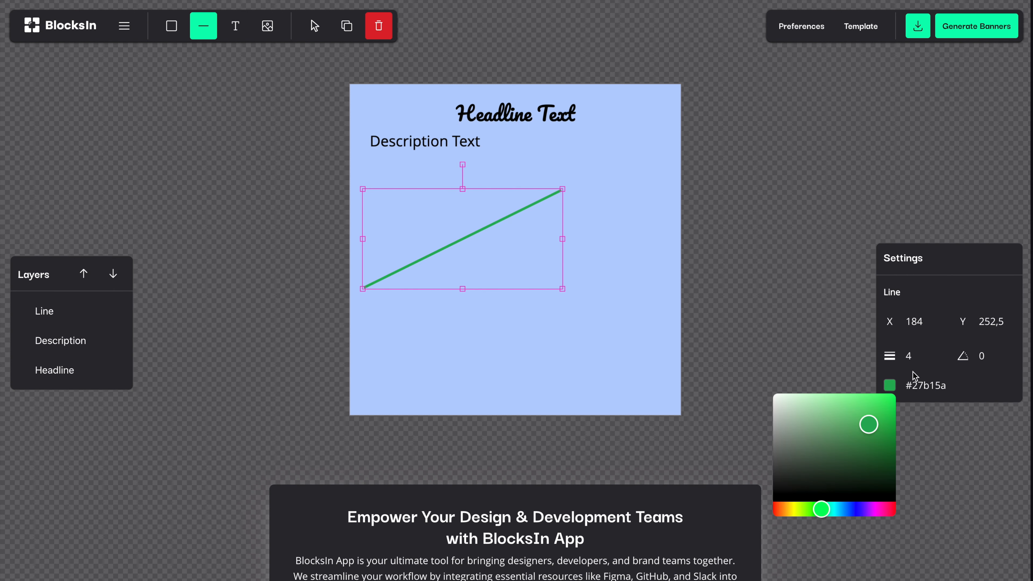
# Step: Set the green line's thickness to 35
pyautogui.click(915, 355)
pyautogui.press('BackSpace')
pyautogui.write('15')
pyautogui.press('Up')
pyautogui.press('Up')
pyautogui.press('Up')
pyautogui.press('Up')
pyautogui.press('Up')
pyautogui.press('Up')
pyautogui.press('Up')
pyautogui.press('Up')
pyautogui.press('Up')
pyautogui.press('Up')
pyautogui.press('Up')
pyautogui.press('Up')
pyautogui.press('Up')
pyautogui.press('Up')
pyautogui.press('Up')
pyautogui.press('Up')
pyautogui.press('Up')
pyautogui.press('Up')
pyautogui.press('Up')
pyautogui.press('Up')
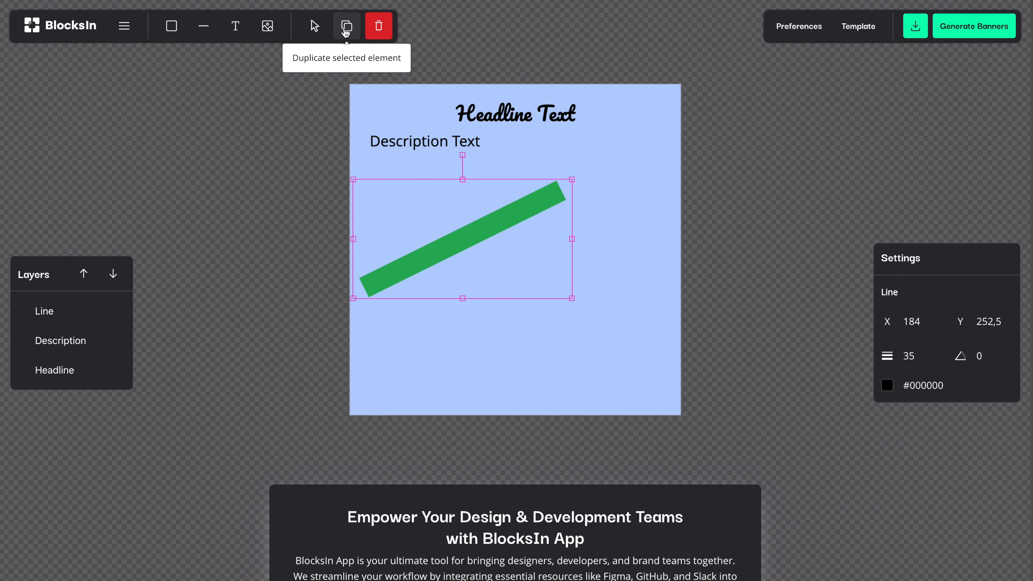
# Step: Duplicate the green line twice and place the copies parallel beneath the original
pyautogui.click(346, 32)
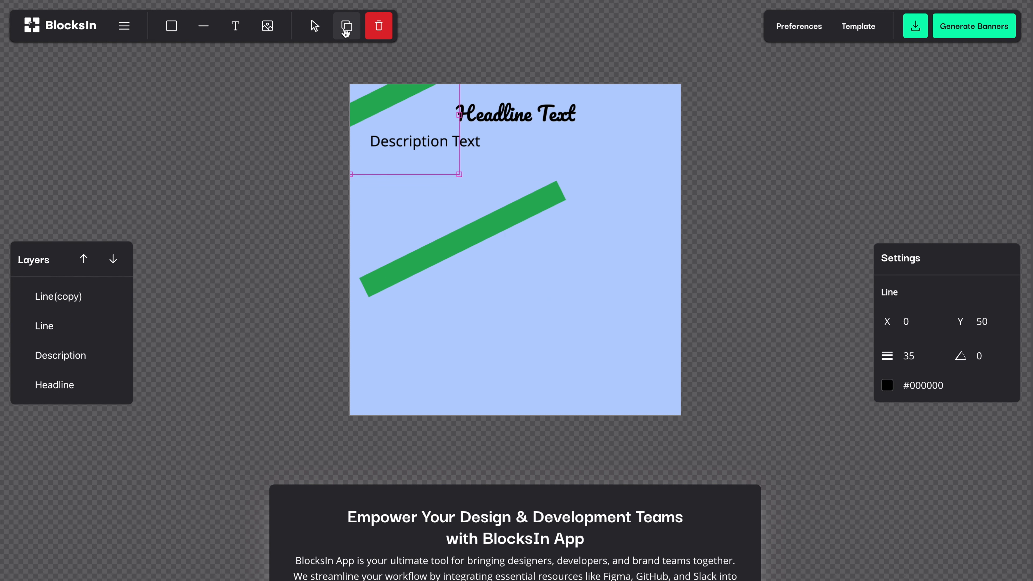
pyautogui.moveTo(396, 95); pyautogui.dragTo(523, 253)
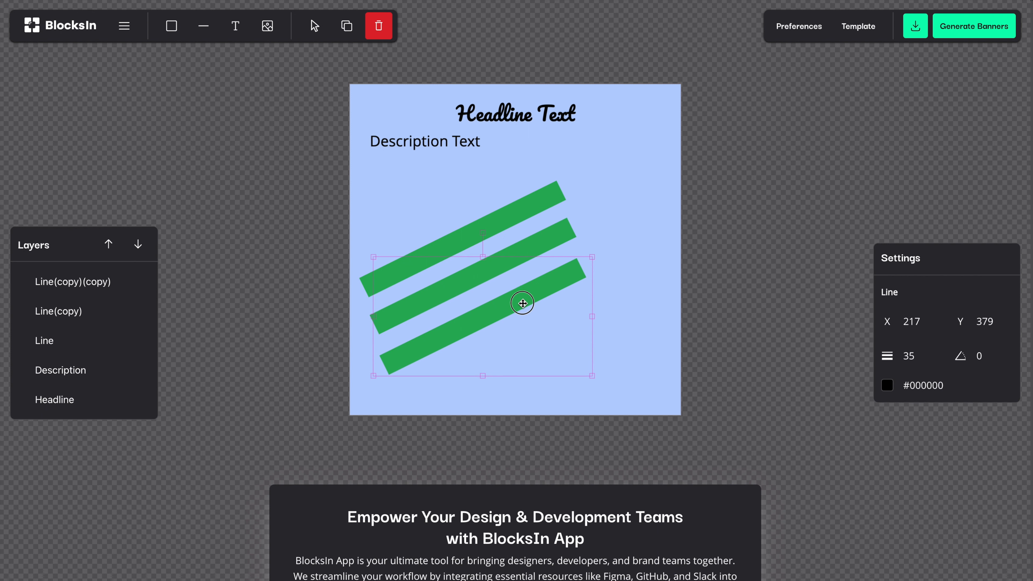
pyautogui.moveTo(523, 305); pyautogui.dragTo(520, 302)
# Step: Select all three green lines and shift them together so they run off the canvas's left edge
pyautogui.moveTo(615, 328); pyautogui.dragTo(478, 190)
pyautogui.moveTo(537, 242); pyautogui.dragTo(453, 264)
# Step: Add an image to the canvas and replace its placeholder logo with the matcha latte photo
pyautogui.click(267, 26)
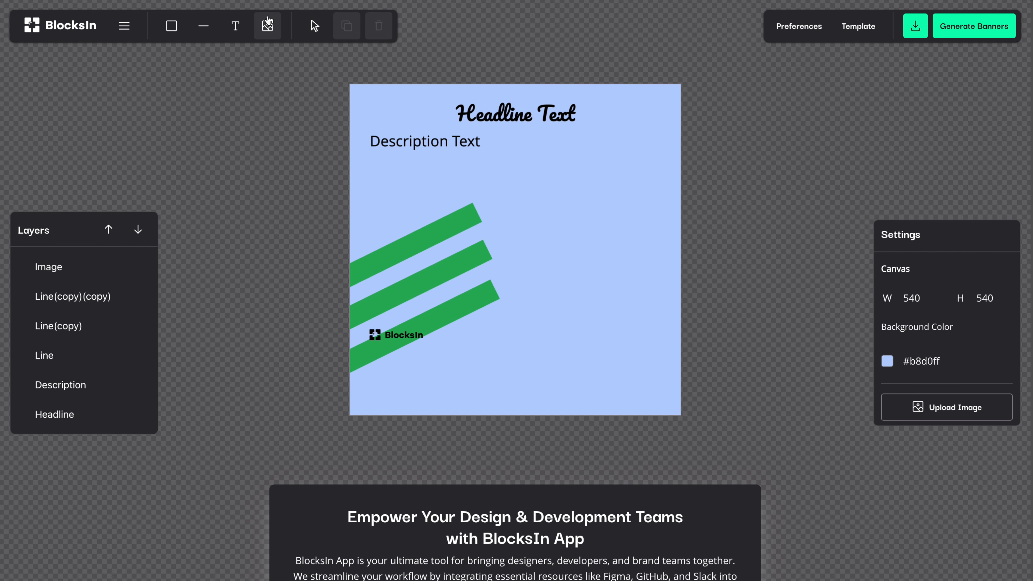
pyautogui.moveTo(412, 330); pyautogui.dragTo(564, 317)
pyautogui.click(949, 386)
pyautogui.doubleClick(313, 181)
# Step: Resize the matcha latte photo and position it near the canvas's center, overlapping the green lines
pyautogui.moveTo(578, 379); pyautogui.dragTo(485, 245)
pyautogui.moveTo(433, 184); pyautogui.dragTo(467, 239)
pyautogui.moveTo(572, 260); pyautogui.dragTo(514, 222)
# Step: Rotate the matcha latte photo to 14 degrees and shift it toward the canvas's right side
pyautogui.click(917, 353)
pyautogui.write('14')
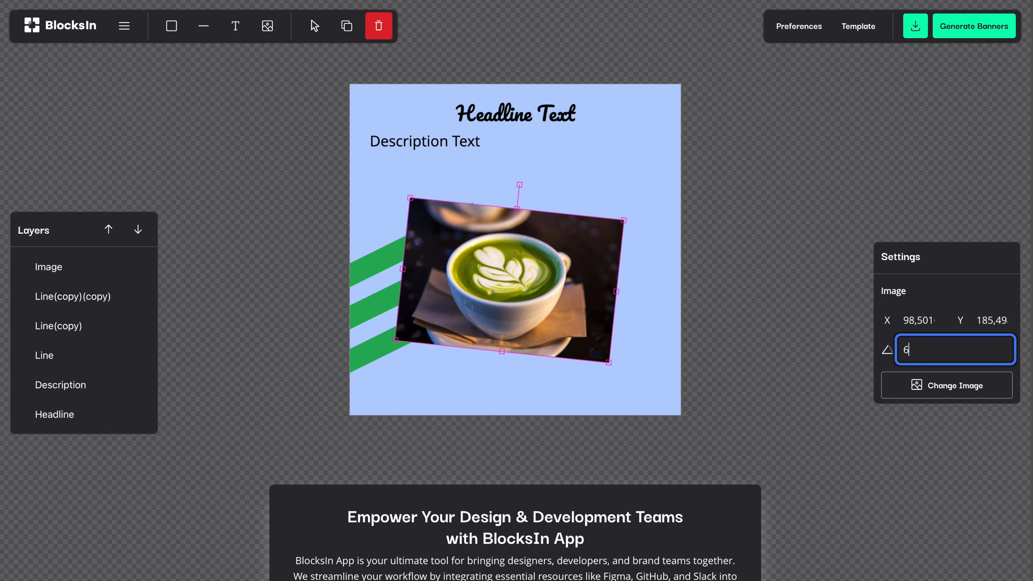
pyautogui.moveTo(574, 309); pyautogui.dragTo(616, 285)
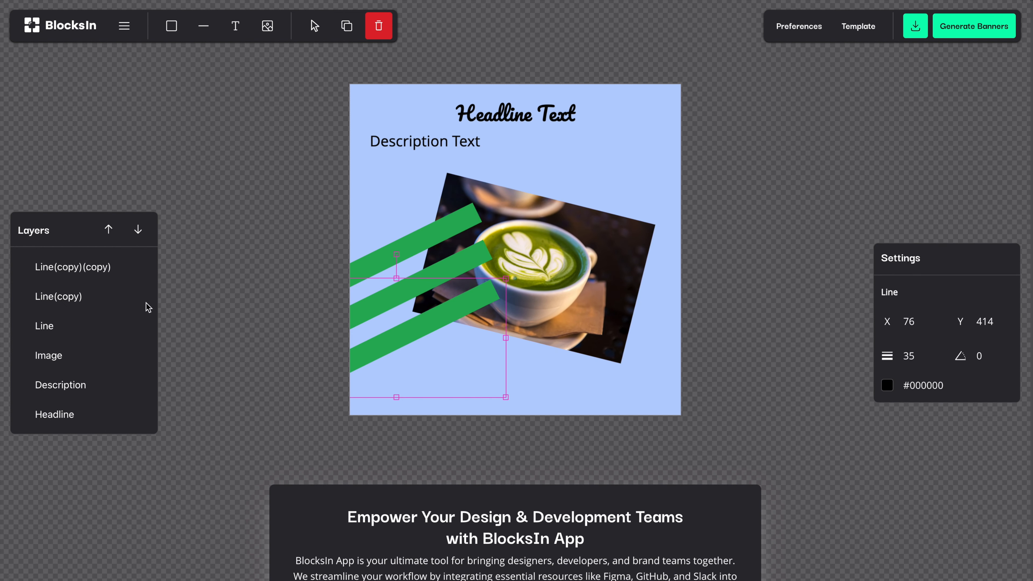
# Step: Move the Line and Line(copy) layers below the latte Image layer
pyautogui.click(82, 325)
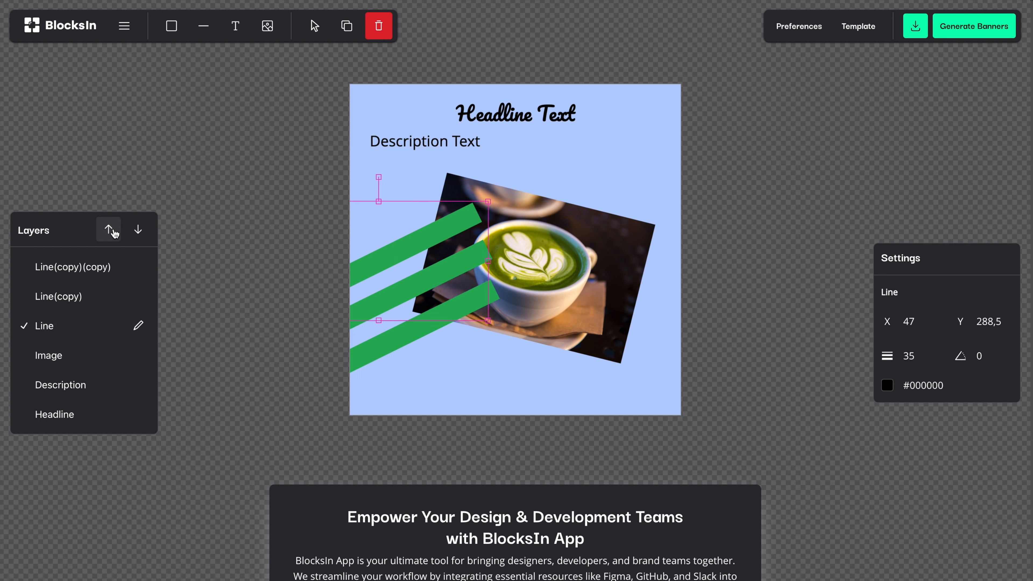
pyautogui.click(140, 236)
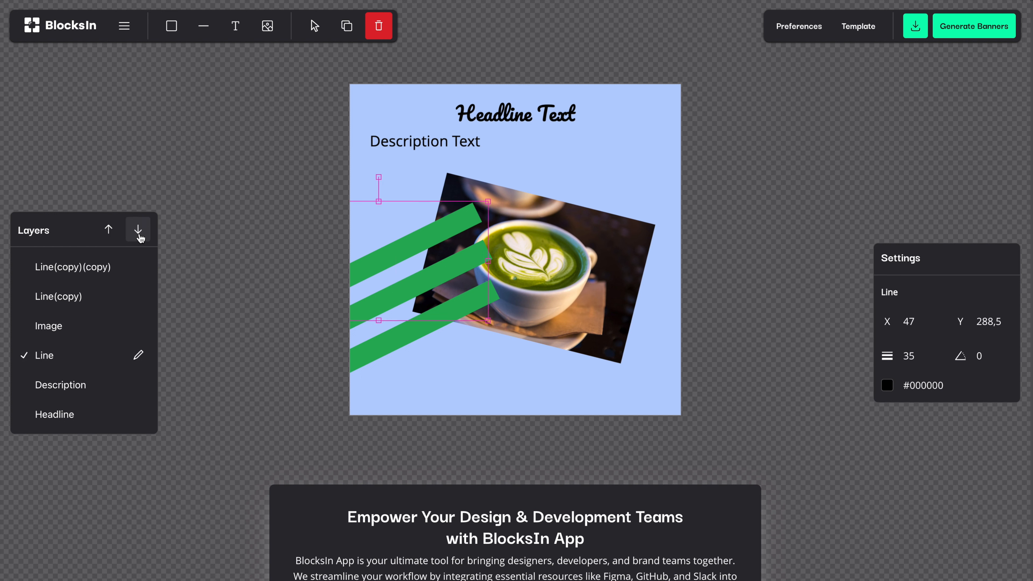
pyautogui.click(84, 296)
pyautogui.click(138, 232)
pyautogui.click(138, 234)
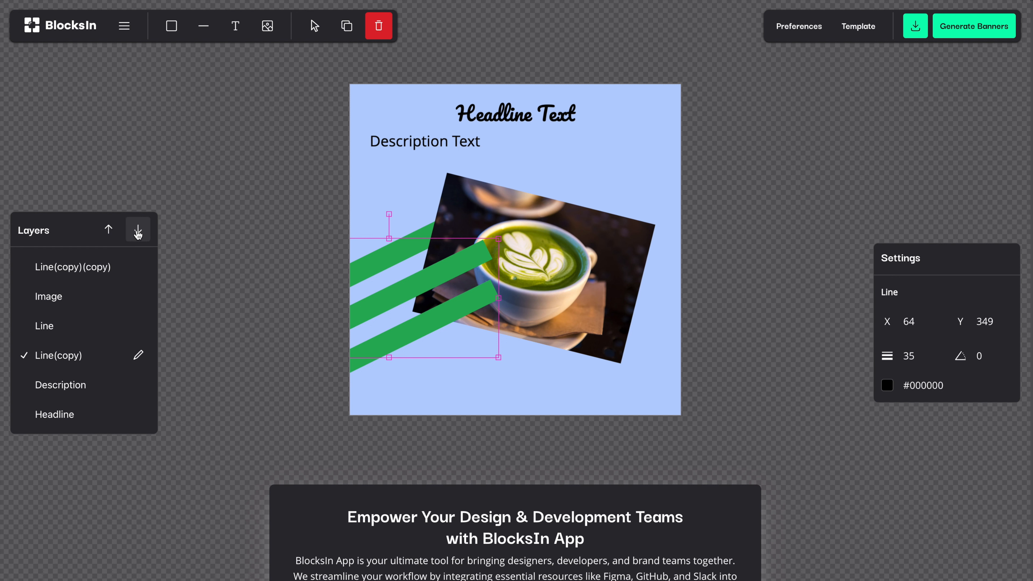
# Step: Try a canvas width of 1080 and set it back to 540
pyautogui.click(462, 393)
pyautogui.click(562, 398)
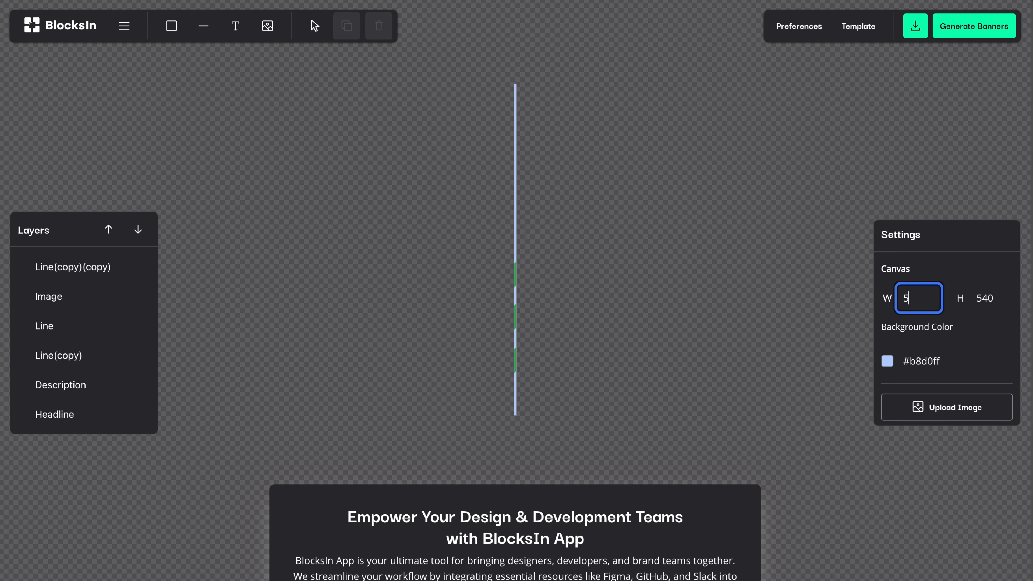
pyautogui.write('1')
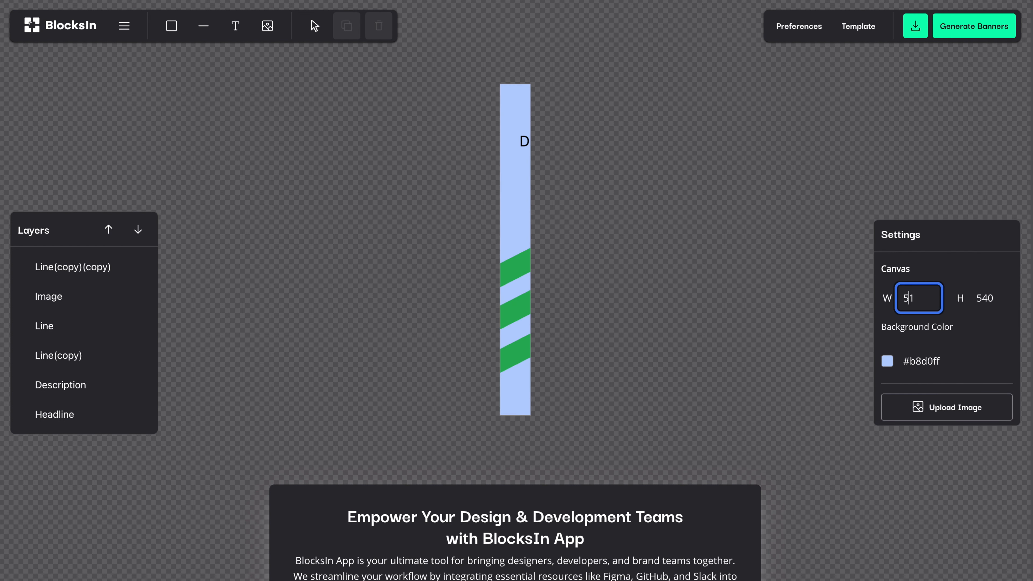
pyautogui.press('BackSpace')
pyautogui.write('080')
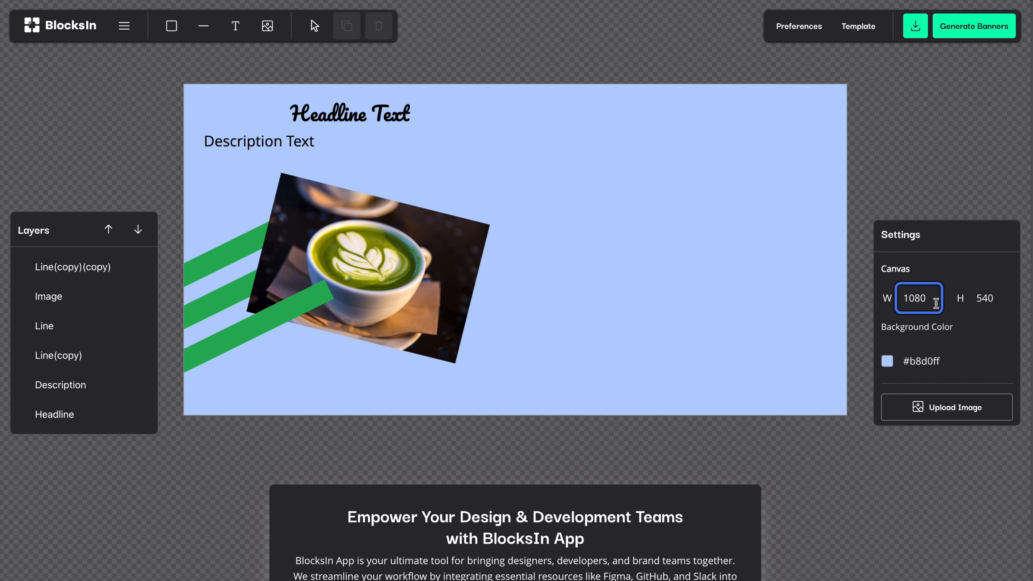
pyautogui.moveTo(935, 302); pyautogui.dragTo(887, 304)
pyautogui.write('540')
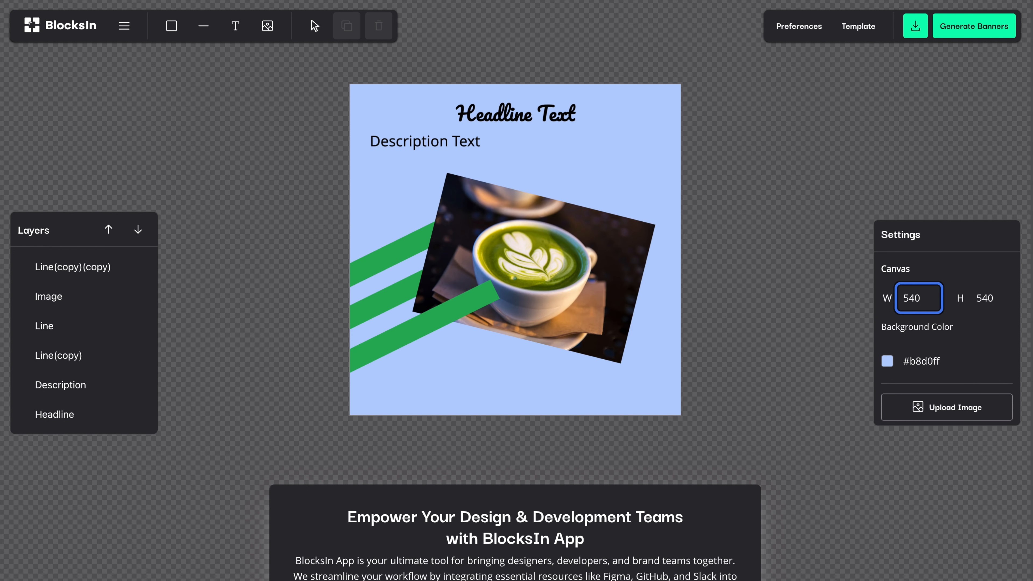
# Step: Change the canvas background color to light green #ceefc4
pyautogui.click(888, 361)
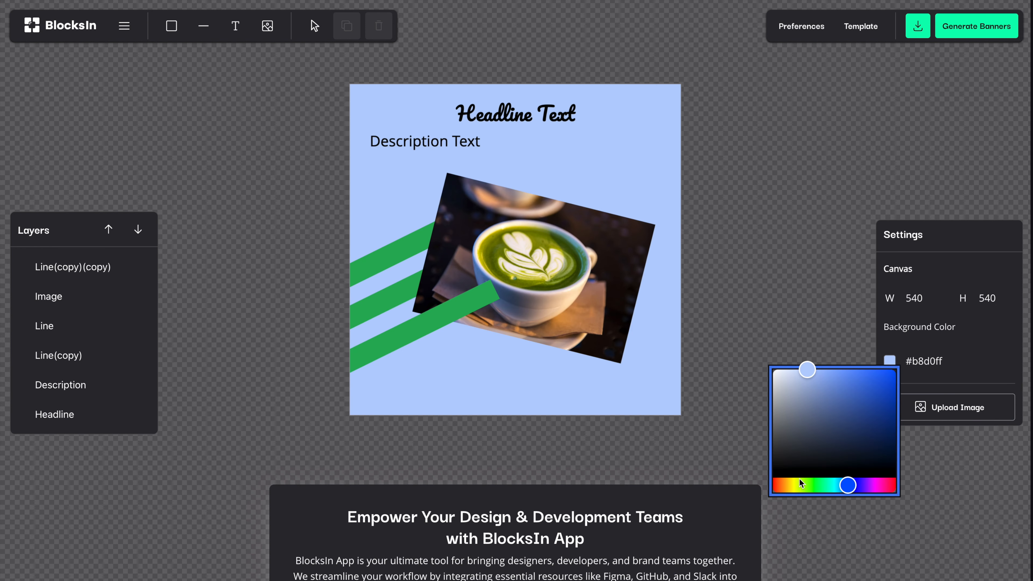
pyautogui.moveTo(799, 481); pyautogui.dragTo(809, 485)
pyautogui.moveTo(837, 393); pyautogui.dragTo(810, 377)
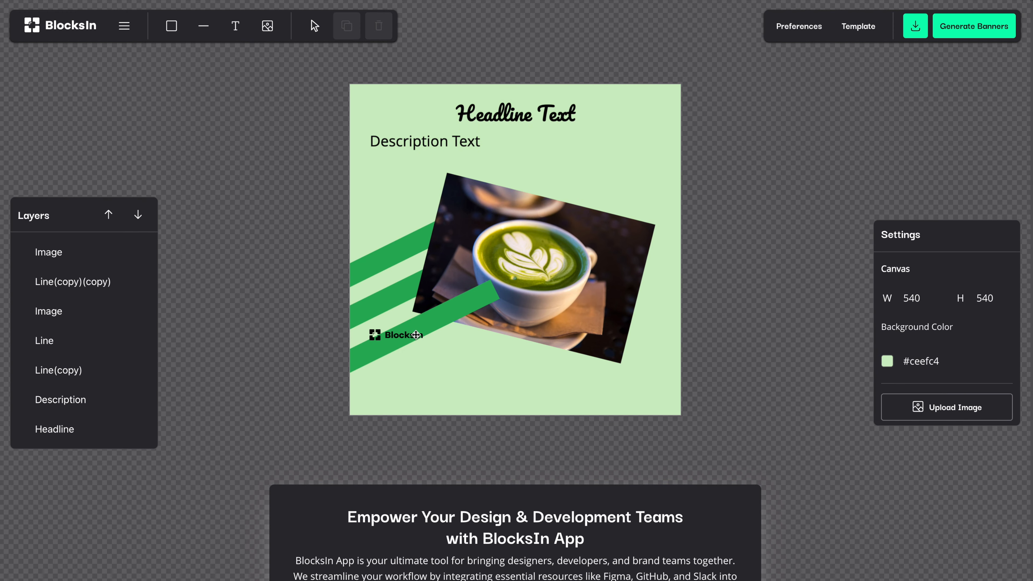
# Step: Move the BlocksIn placeholder image to the canvas's right side and replace it with the yellow ribbon graphic
pyautogui.moveTo(416, 335); pyautogui.dragTo(660, 181)
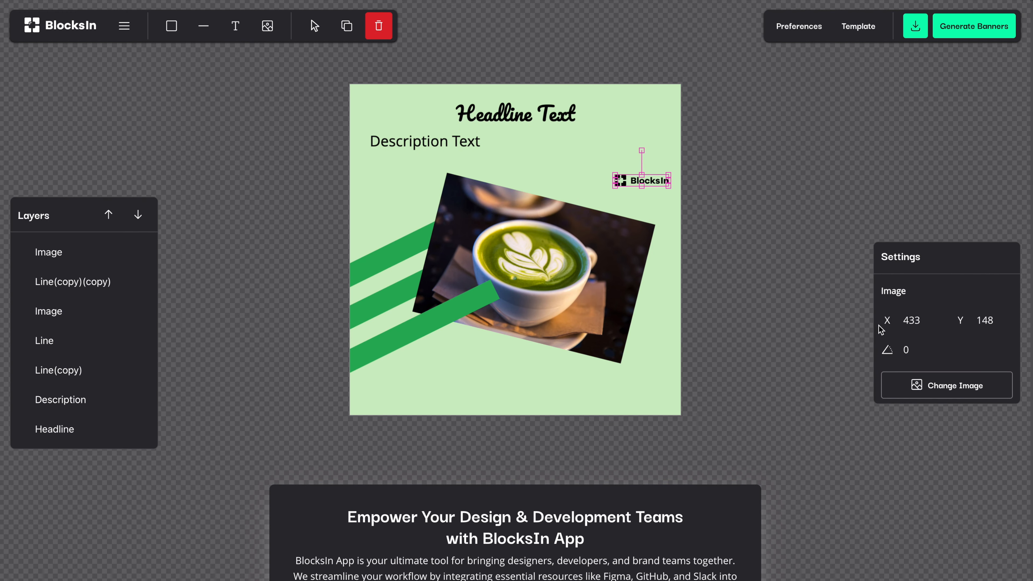
pyautogui.click(942, 397)
pyautogui.click(233, 172)
pyautogui.press('Return')
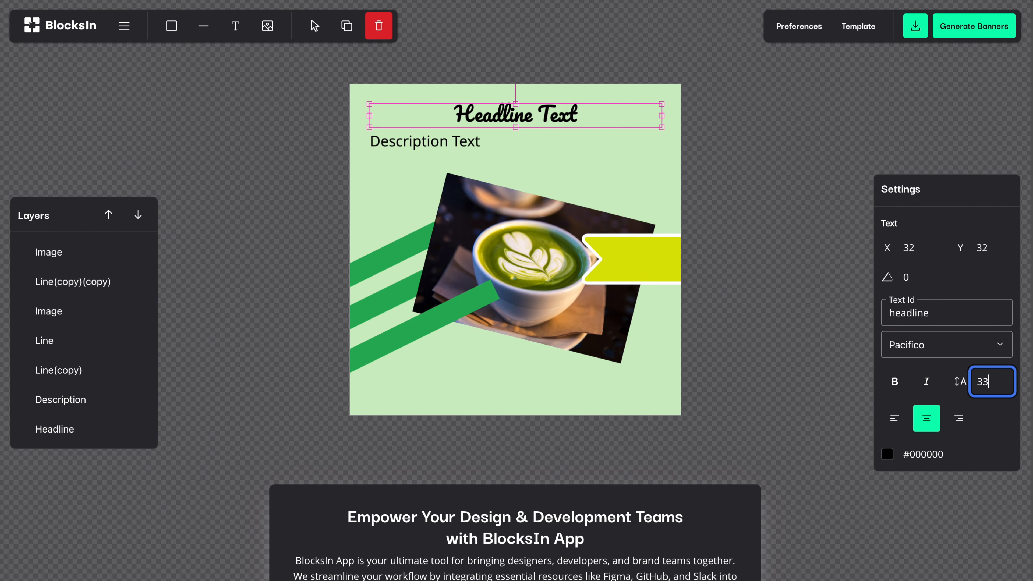
# Step: Increase the headline's font size by 1
pyautogui.press('Up')
# Step: Center-align the description text, make it bold and italic, and set its font size to 22
pyautogui.click(473, 142)
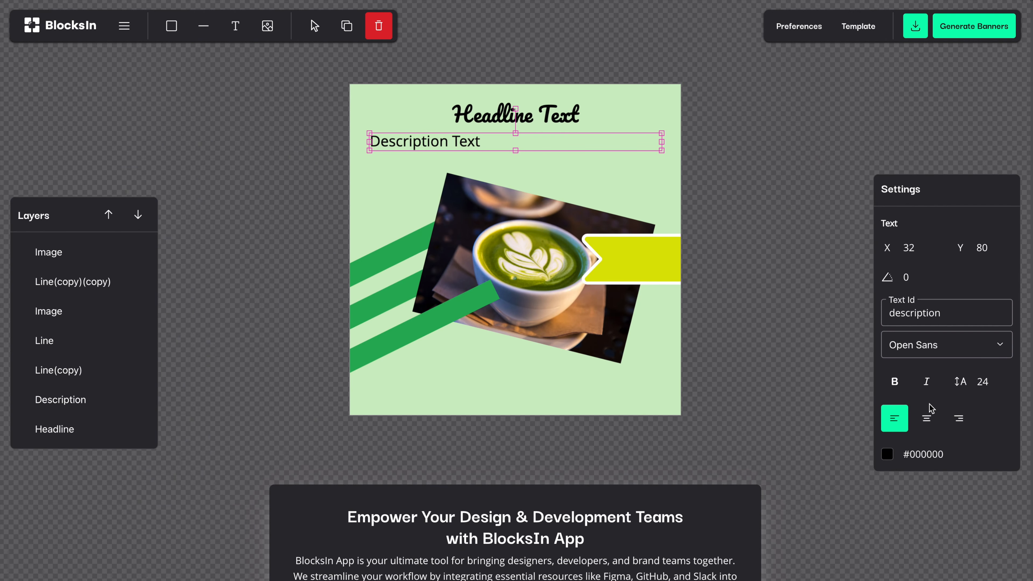
pyautogui.click(921, 415)
pyautogui.click(894, 381)
pyautogui.click(926, 381)
pyautogui.click(988, 381)
pyautogui.press('Down')
pyautogui.press('Down')
# Step: Set the description text's Y position to 90
pyautogui.click(980, 249)
pyautogui.press('Up')
pyautogui.press('Up')
pyautogui.press('Up')
pyautogui.press('Up')
pyautogui.press('Up')
pyautogui.press('Up')
pyautogui.press('Up')
pyautogui.press('Up')
pyautogui.press('Up')
pyautogui.press('Up')
pyautogui.press('Up')
pyautogui.press('Up')
pyautogui.press('Up')
pyautogui.press('Up')
pyautogui.press('Up')
pyautogui.press('Up')
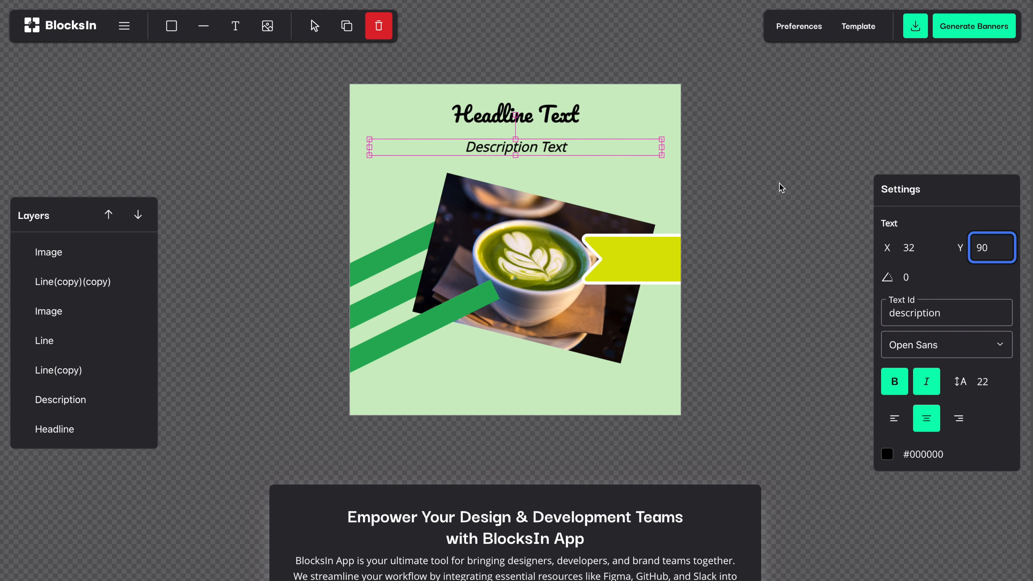
# Step: Lower the headline by increasing its Y position by 4
pyautogui.click(623, 122)
pyautogui.click(978, 247)
pyautogui.press('Up')
pyautogui.press('Up')
pyautogui.press('Up')
pyautogui.press('Up')
pyautogui.click(622, 177)
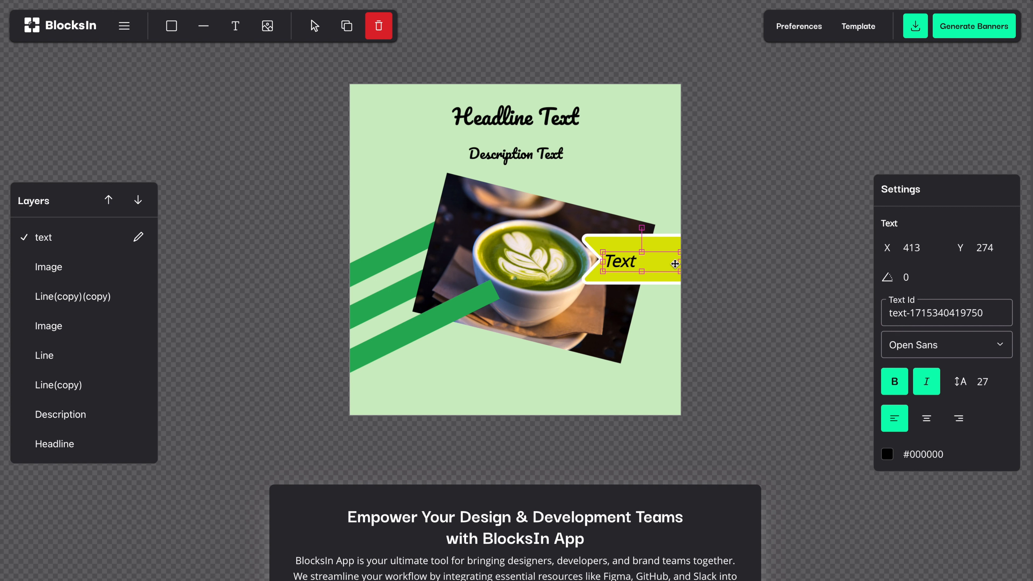
# Step: Position the text on the yellow ribbon at about X 416, Y 270 and replace its wording with "$6 only*"
pyautogui.moveTo(631, 261); pyautogui.dragTo(631, 259)
pyautogui.doubleClick(607, 262)
pyautogui.press('BackSpace')
pyautogui.write('$6')
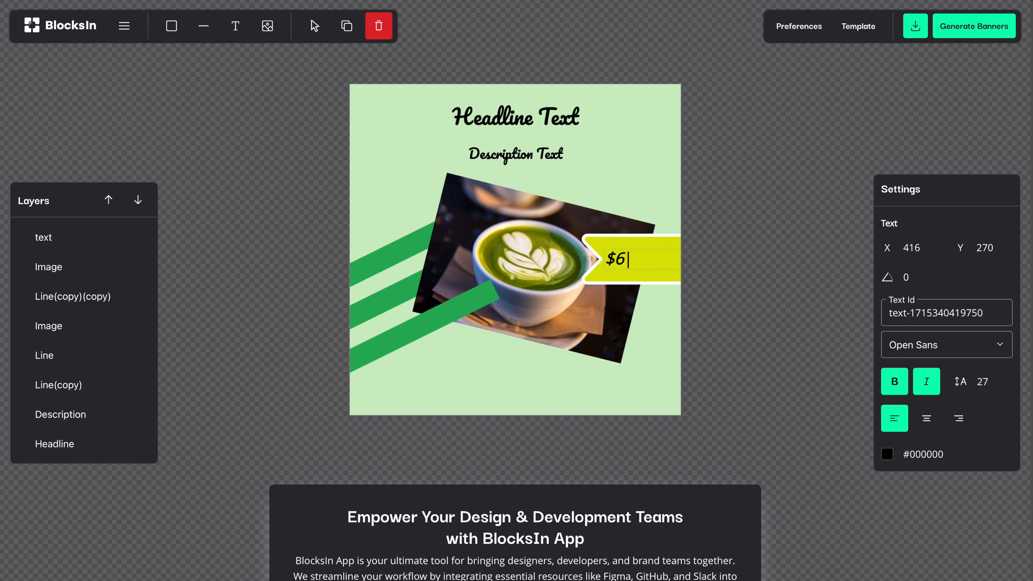
pyautogui.write(' only')
# Step: Add circles to the banner, placing one over the photo's lower-right corner and coloring it green #76c176
pyautogui.click(171, 26)
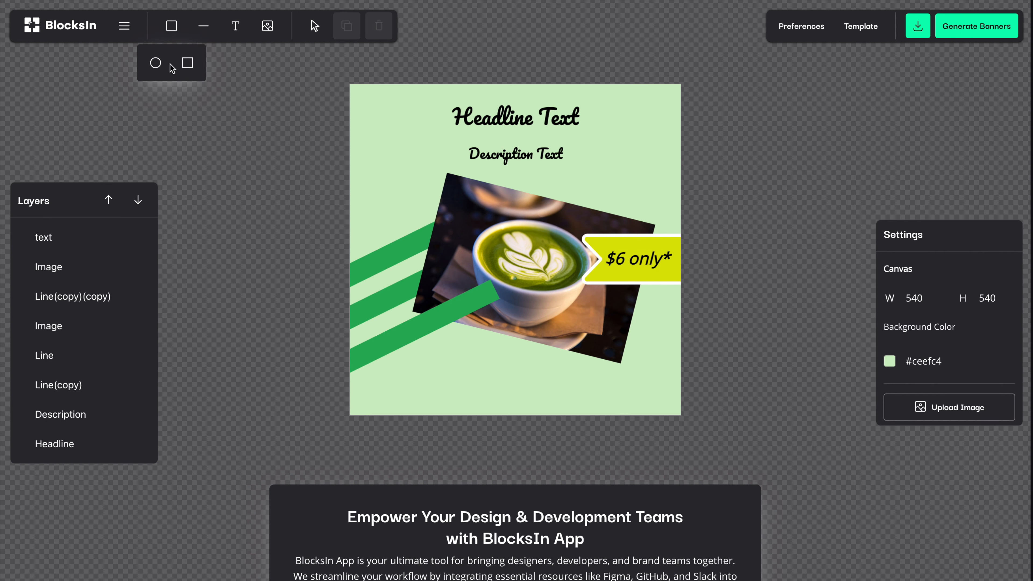
pyautogui.click(155, 64)
pyautogui.click(451, 188)
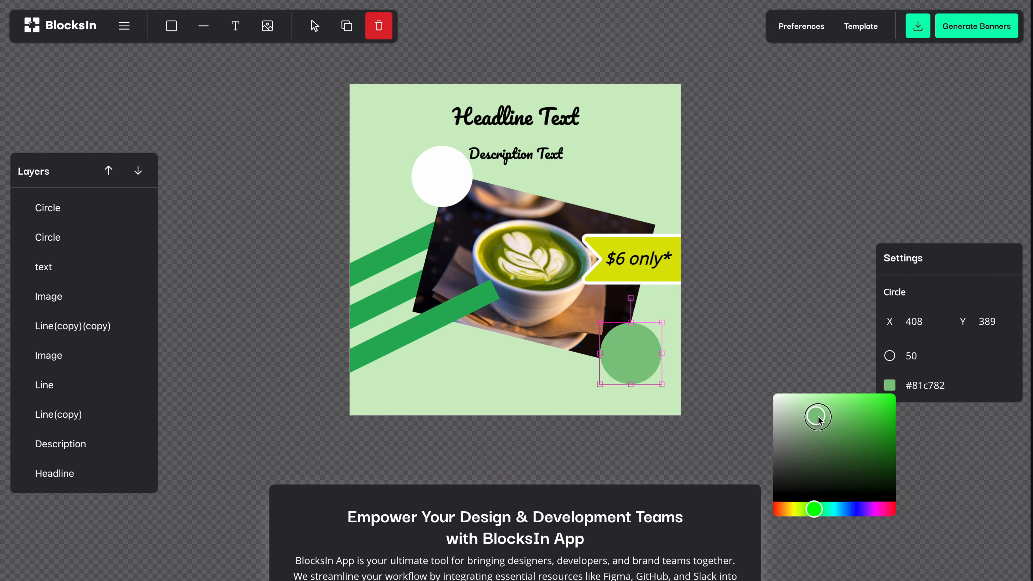
pyautogui.moveTo(813, 414); pyautogui.dragTo(817, 416)
# Step: Enlarge the green circle to radius 89 and place it at X 392, Y 390 in the banner's lower-right corner
pyautogui.click(928, 355)
pyautogui.press('Up')
pyautogui.press('Up')
pyautogui.press('Up')
pyautogui.press('Up')
pyautogui.press('Up')
pyautogui.press('Up')
pyautogui.press('Up')
pyautogui.press('Up')
pyautogui.press('Up')
pyautogui.press('Up')
pyautogui.press('Up')
pyautogui.press('Up')
pyautogui.press('Up')
pyautogui.press('Up')
pyautogui.press('Up')
pyautogui.press('Up')
pyautogui.press('Up')
pyautogui.press('Up')
pyautogui.press('Up')
pyautogui.press('Up')
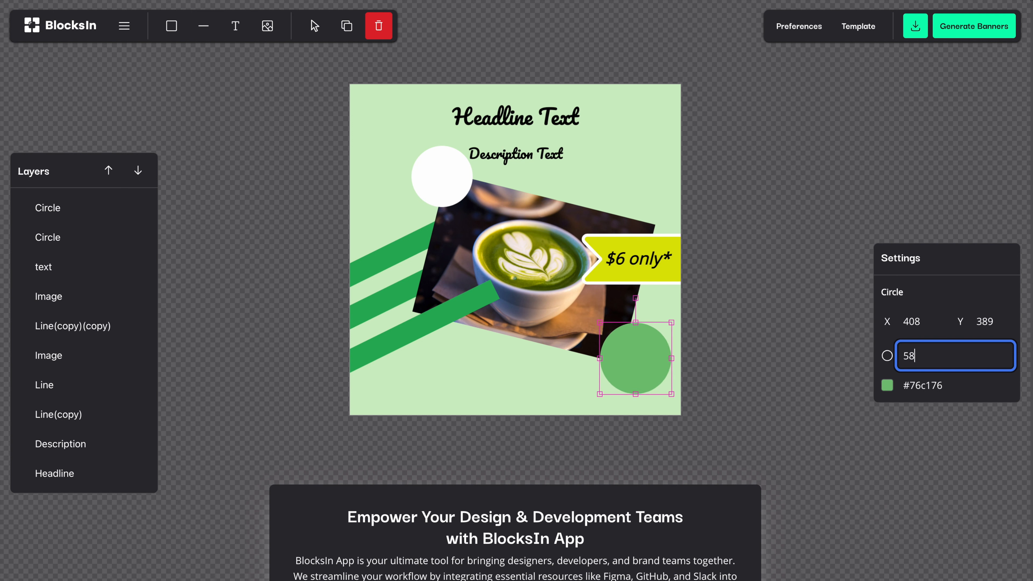
pyautogui.press('Up')
pyautogui.press('Up')
pyautogui.press('Up')
pyautogui.press('Up')
pyautogui.press('Up')
pyautogui.press('Up')
pyautogui.press('Up')
pyautogui.press('Up')
pyautogui.press('Up')
pyautogui.press('Up')
pyautogui.press('Up')
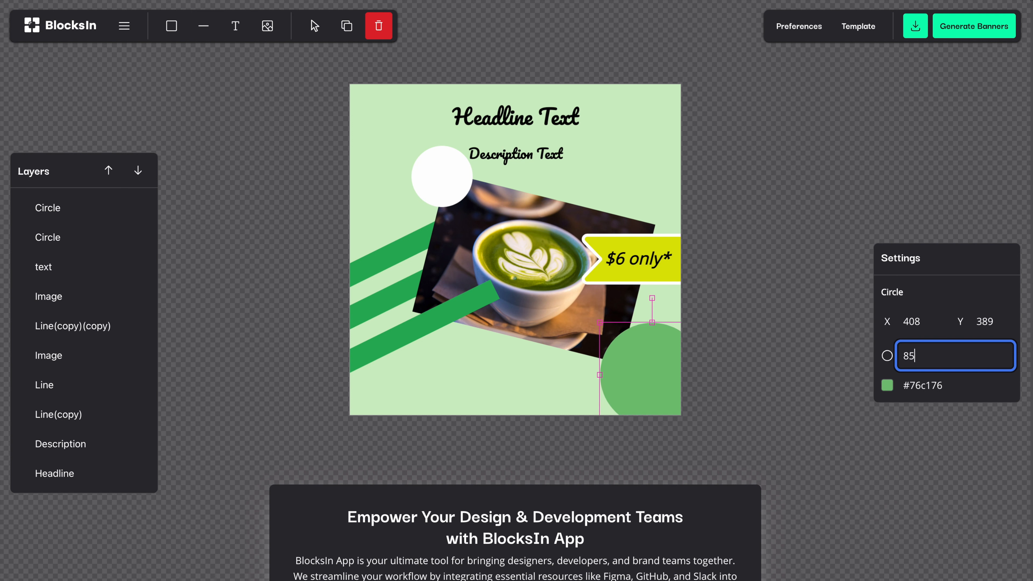
pyautogui.click(665, 365)
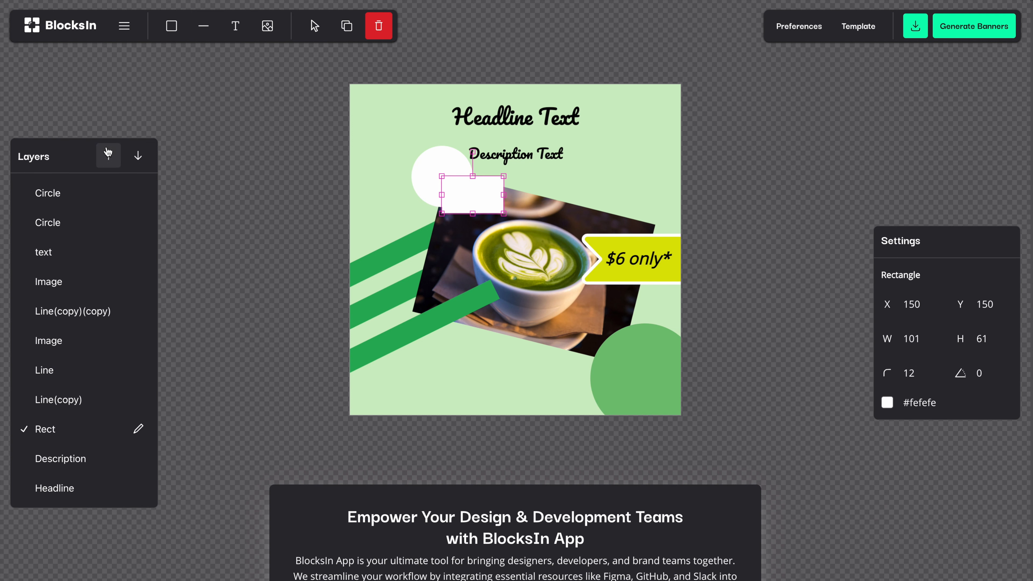
# Step: Bring the new white rectangle to the front of all layers and rename its layer as Button
pyautogui.click(107, 153)
pyautogui.click(107, 153)
pyautogui.click(107, 153)
pyautogui.click(107, 153)
pyautogui.click(108, 153)
pyautogui.doubleClick(107, 153)
pyautogui.click(107, 153)
pyautogui.click(138, 193)
pyautogui.write('Button')
# Step: Place the button rectangle below the photo at the banner's bottom center, widen it, adjust its corner radius, and color it near-black
pyautogui.moveTo(473, 195); pyautogui.dragTo(622, 370)
pyautogui.moveTo(466, 370)
pyautogui.mouseDown()
pyautogui.moveTo(433, 372)
pyautogui.moveTo(448, 372)
pyautogui.mouseUp()
pyautogui.doubleClick(922, 376)
pyautogui.write('1')
pyautogui.click(886, 402)
pyautogui.moveTo(772, 508)
pyautogui.mouseDown()
pyautogui.moveTo(772, 491)
pyautogui.moveTo(771, 501)
pyautogui.mouseUp()
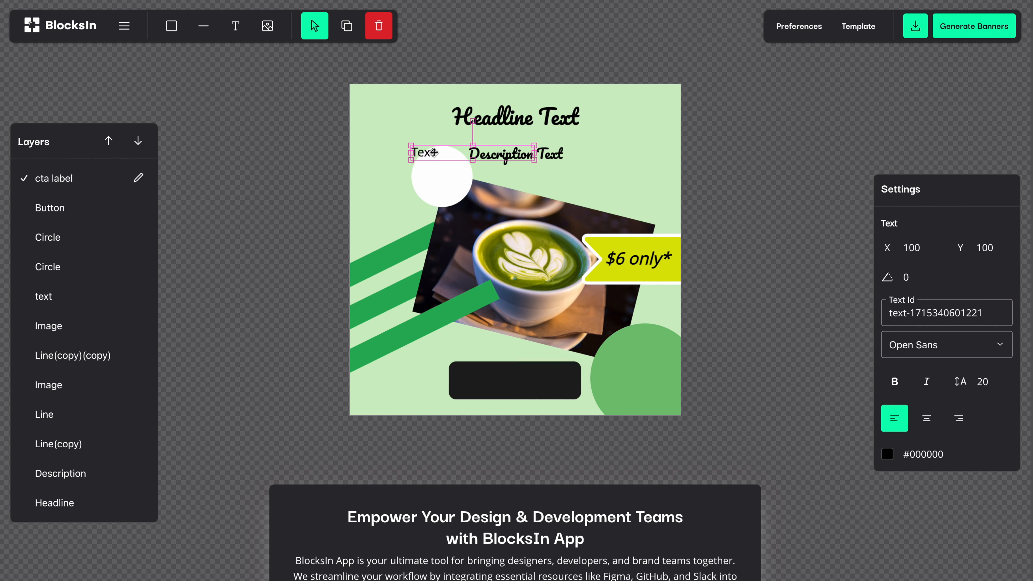
# Step: Place the cta label over the dark button at about X 165, Y 472, match the button's width, and make it centered and bold
pyautogui.moveTo(427, 151); pyautogui.dragTo(472, 380)
pyautogui.moveTo(574, 381); pyautogui.dragTo(581, 381)
pyautogui.click(926, 418)
pyautogui.click(894, 382)
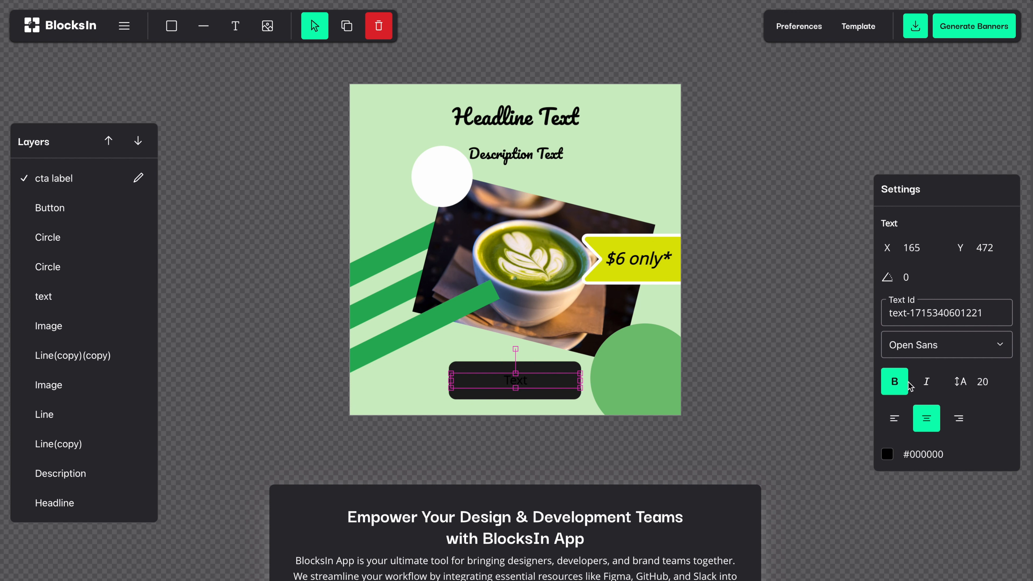
# Step: Color the cta label white (#ffffff), make it italic, and set its font size to 24
pyautogui.click(886, 453)
pyautogui.moveTo(772, 563); pyautogui.dragTo(733, 425)
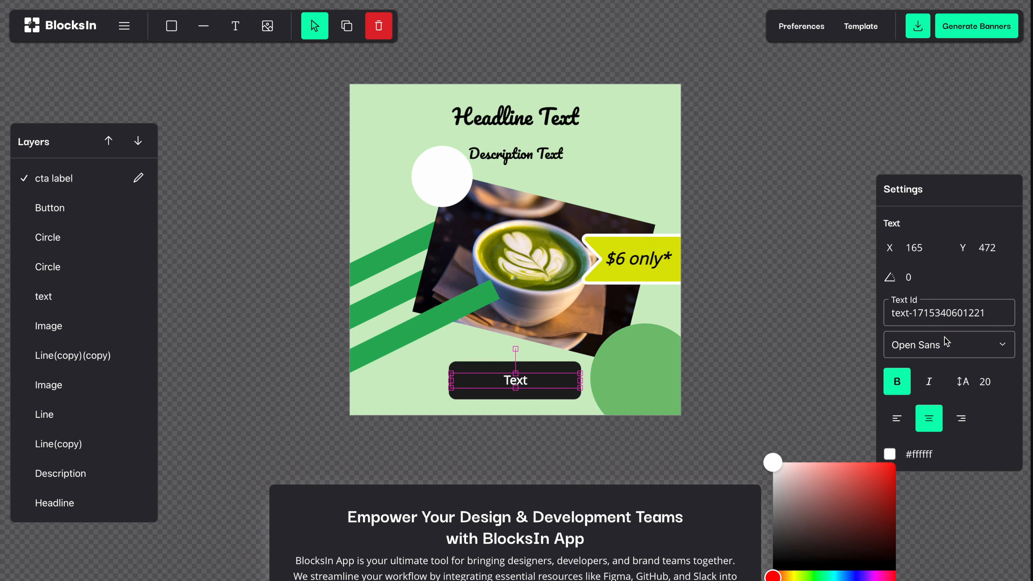
pyautogui.click(928, 381)
pyautogui.click(928, 381)
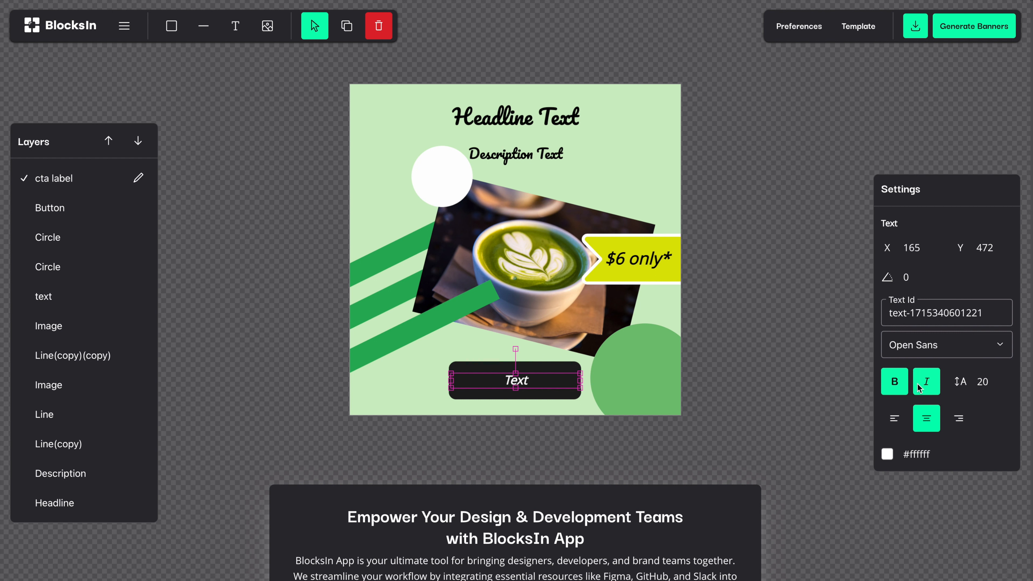
pyautogui.click(999, 386)
pyautogui.press('BackSpace')
pyautogui.write('4')
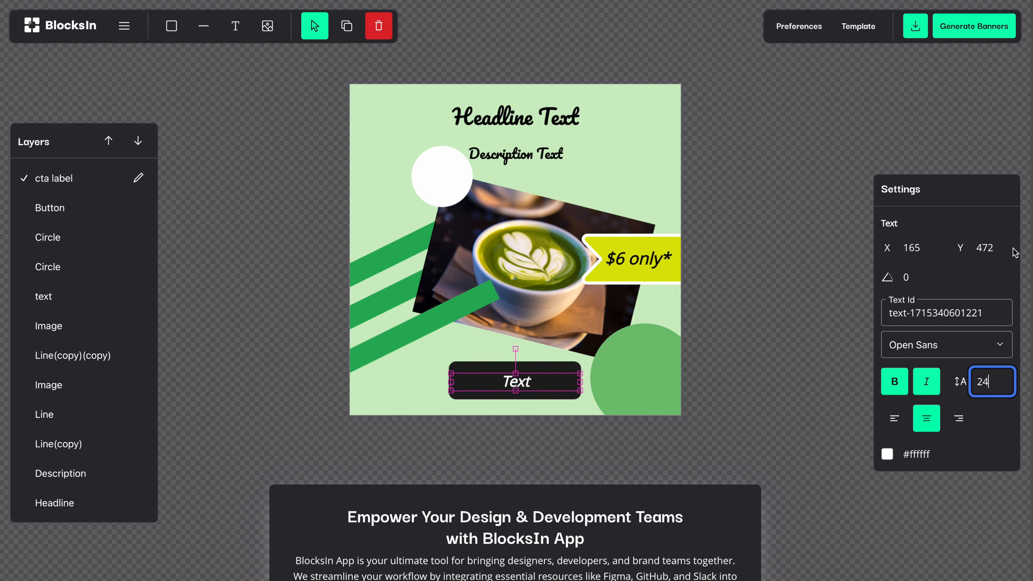
pyautogui.click(437, 370)
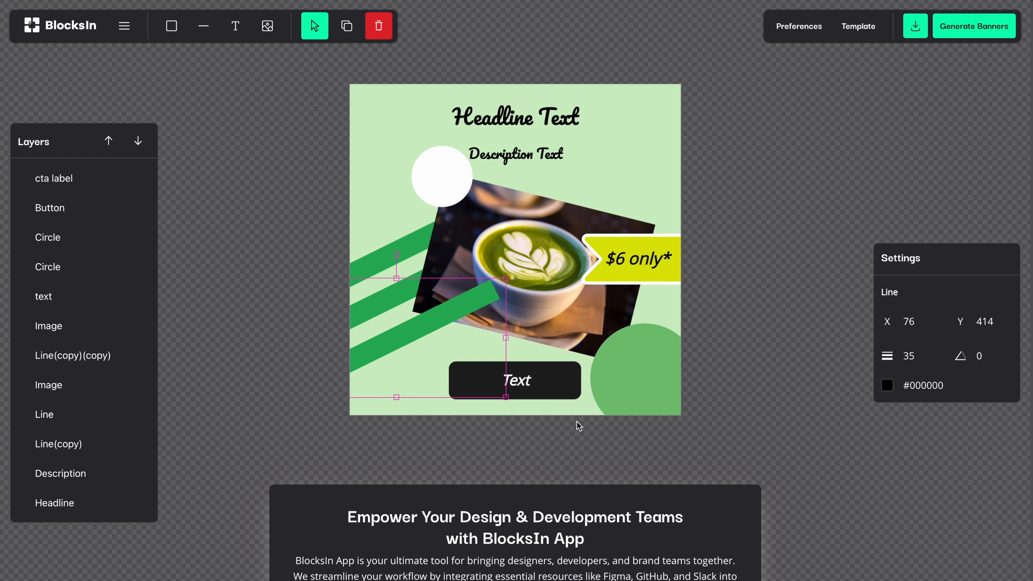
pyautogui.click(673, 194)
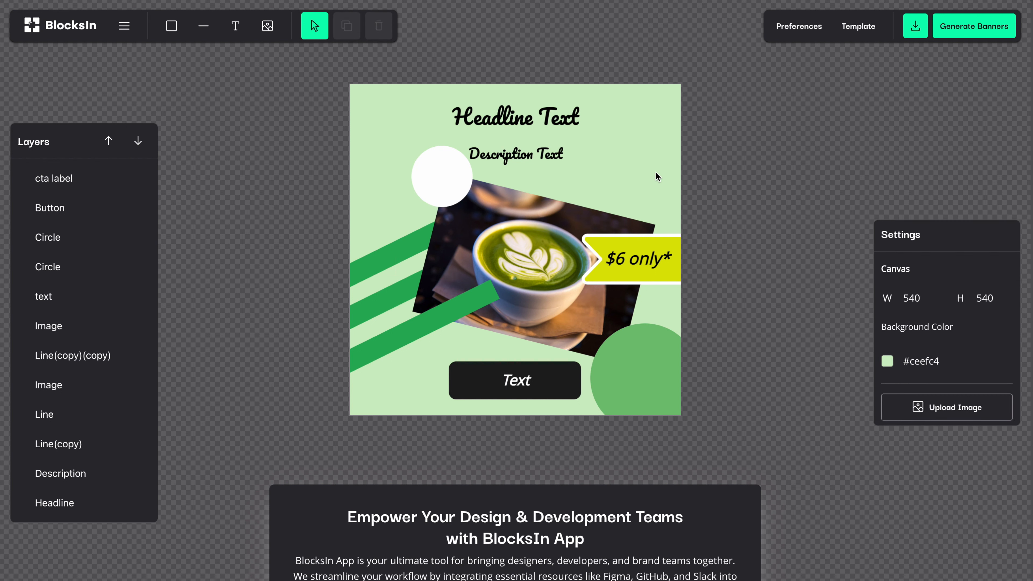
# Step: Set the Text Id of the ribbon text to "price" and that of the button label to "cta"
pyautogui.click(640, 261)
pyautogui.moveTo(888, 313); pyautogui.dragTo(991, 310)
pyautogui.write('pr')
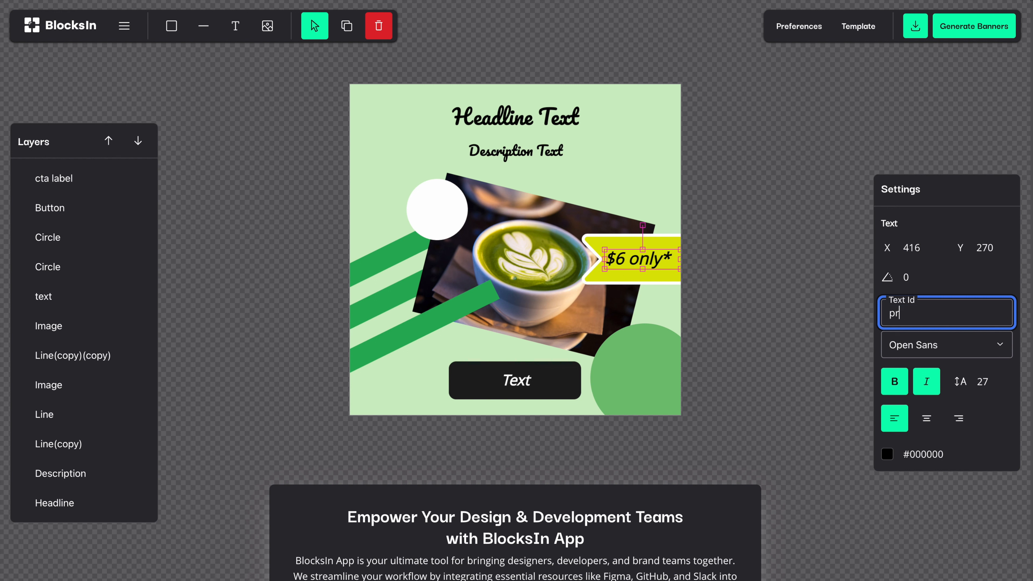
pyautogui.write('ice')
pyautogui.click(522, 382)
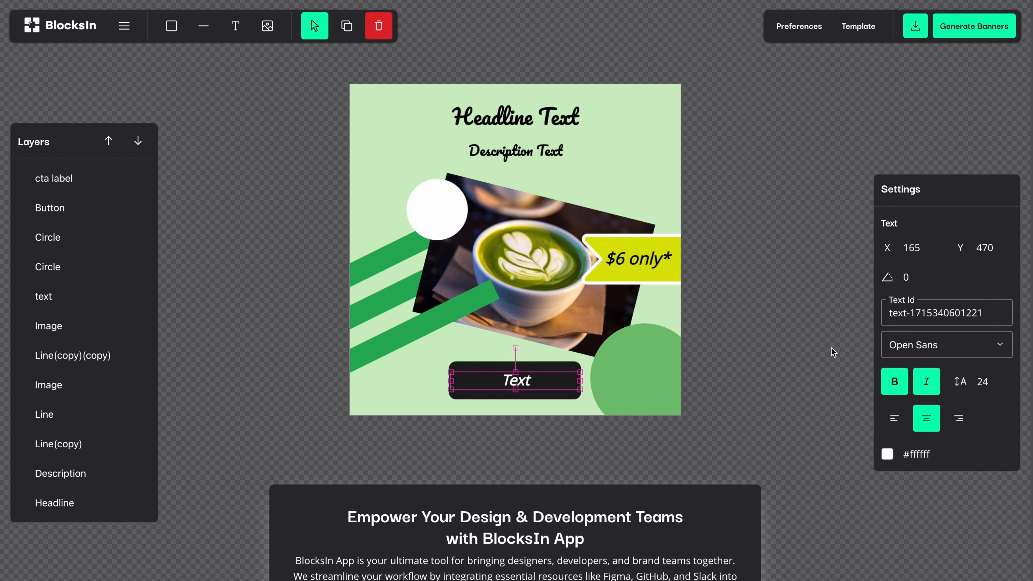
pyautogui.tripleClick(908, 315)
pyautogui.write('cta')
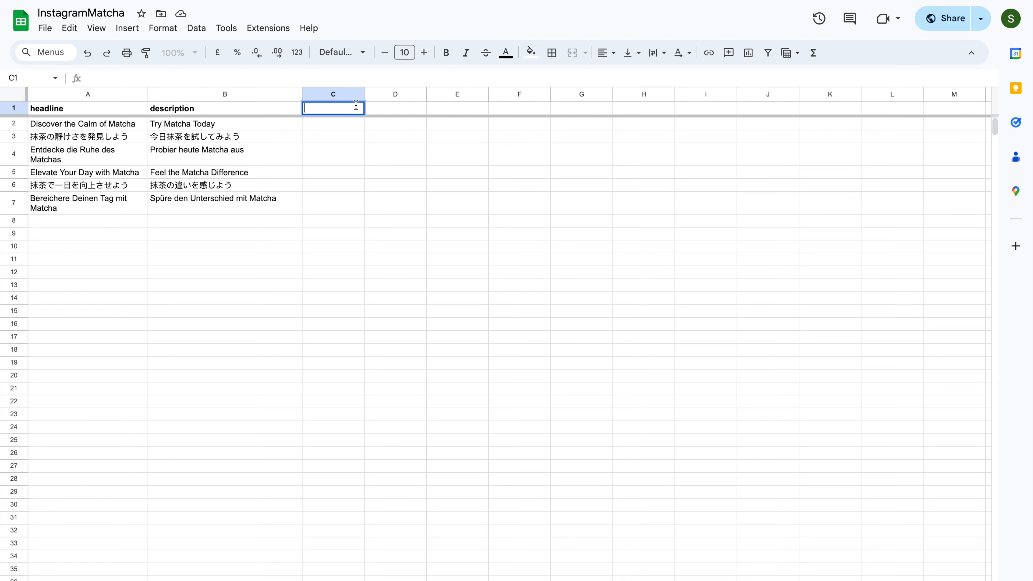
# Step: In the InstagramMatcha Google Sheet, fill the cta column (Get Started, Start Now, Free Trial) and price column ($6 only*, $9 only*, *$5 only*)
pyautogui.doubleClick(417, 107)
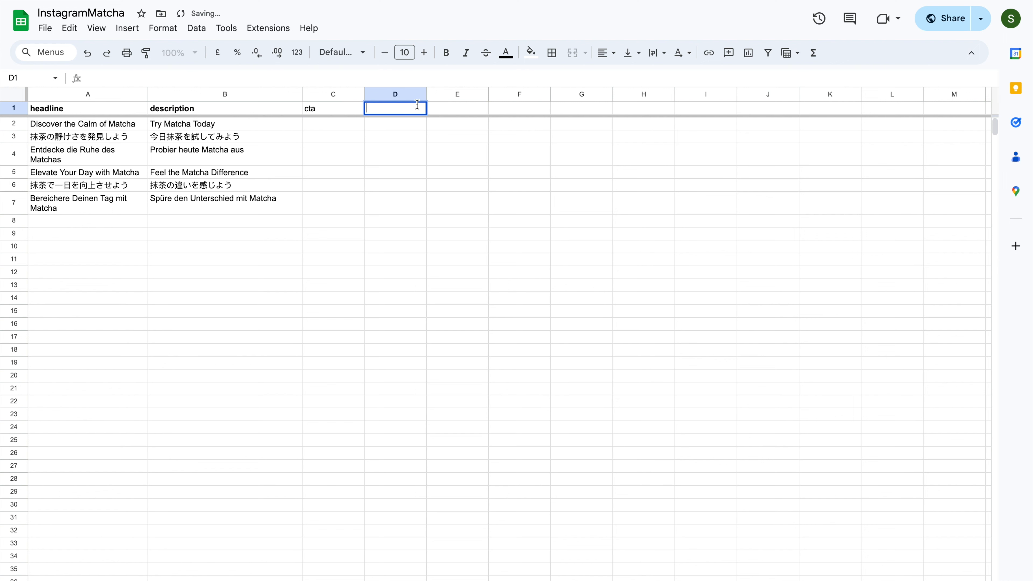
pyautogui.click(316, 121)
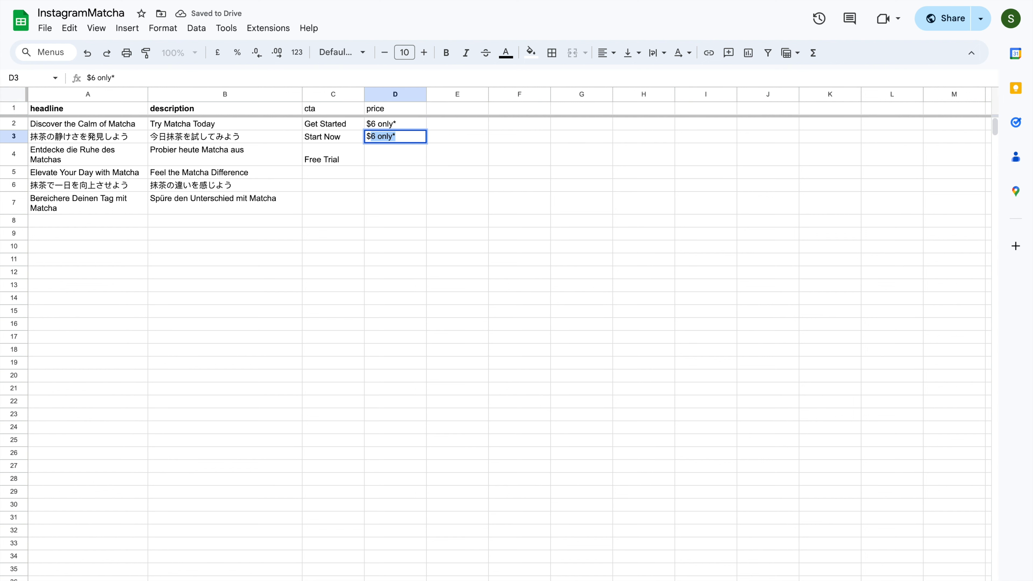
pyautogui.write('9 only*')
pyautogui.press('Return')
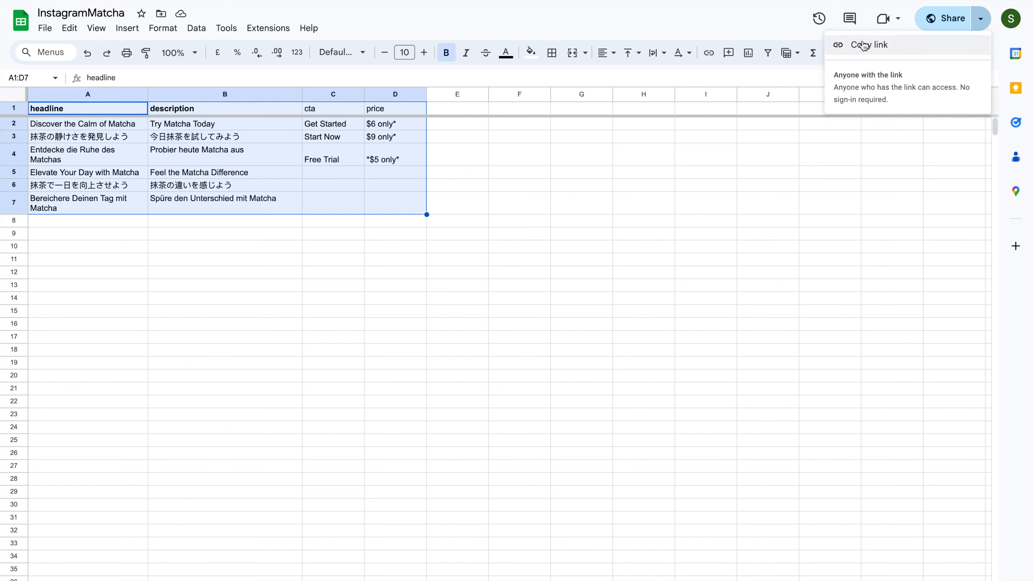
# Step: Copy the sheet's sharing link, switch back to BlocksIn, and load the sheet's data into the bulk banner generator
pyautogui.click(866, 43)
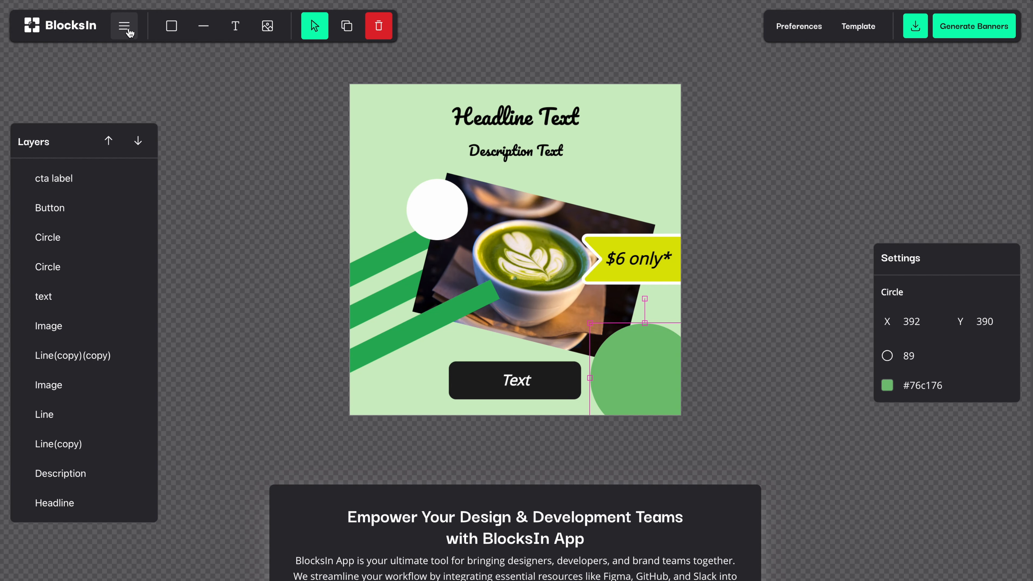
pyautogui.click(130, 33)
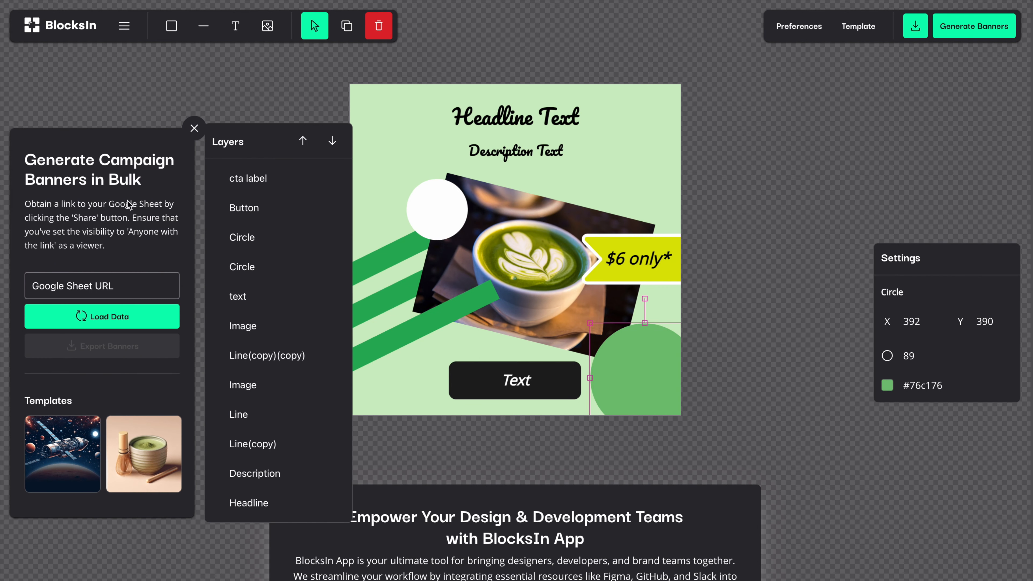
pyautogui.click(92, 289)
pyautogui.hotkey('ctrl', 'v')
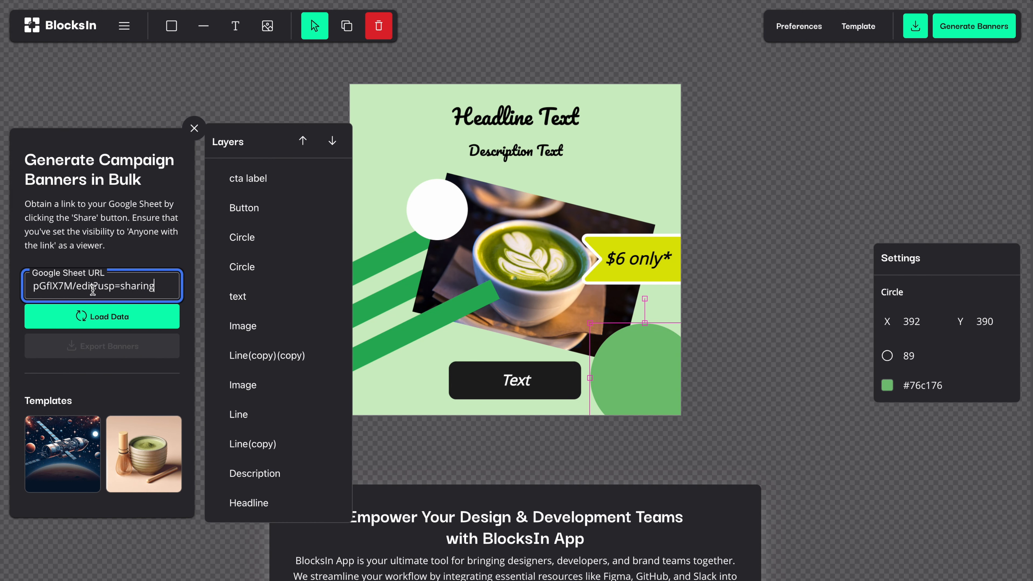
pyautogui.click(150, 317)
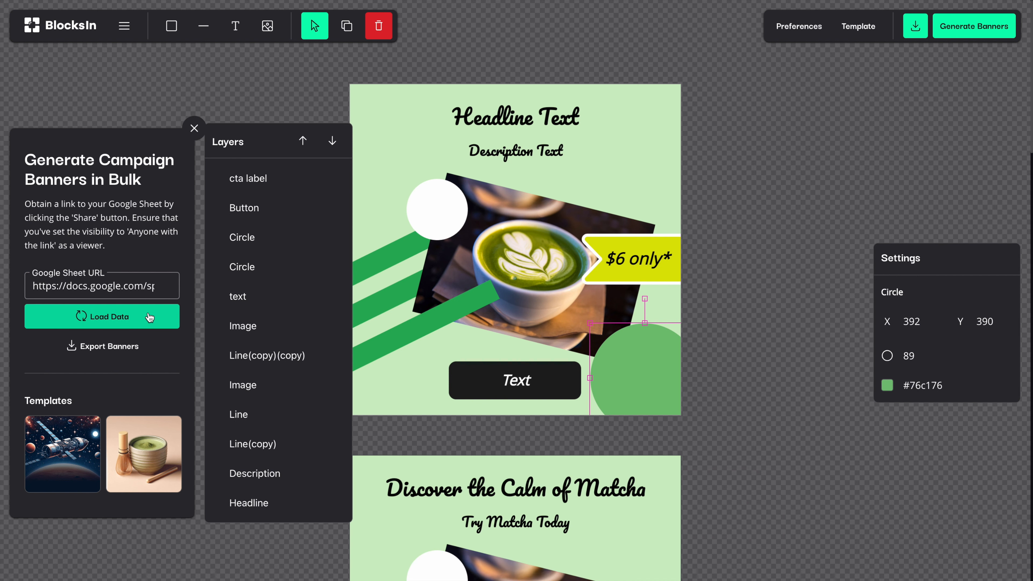
pyautogui.click(194, 128)
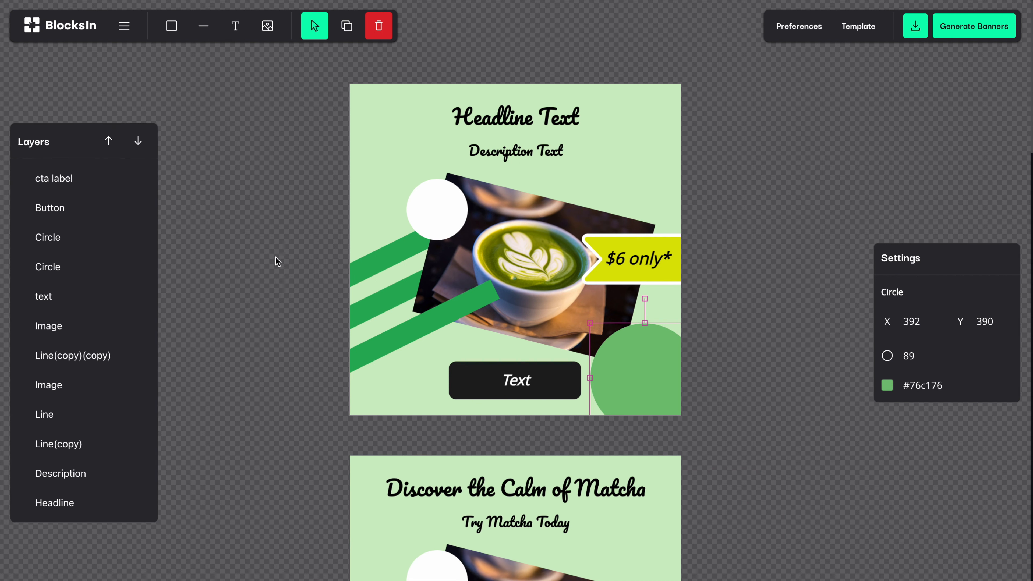
# Step: Look over the generated banners and export them all as PNG
pyautogui.scroll(-4, 276, 264)
pyautogui.scroll(4, 277, 264)
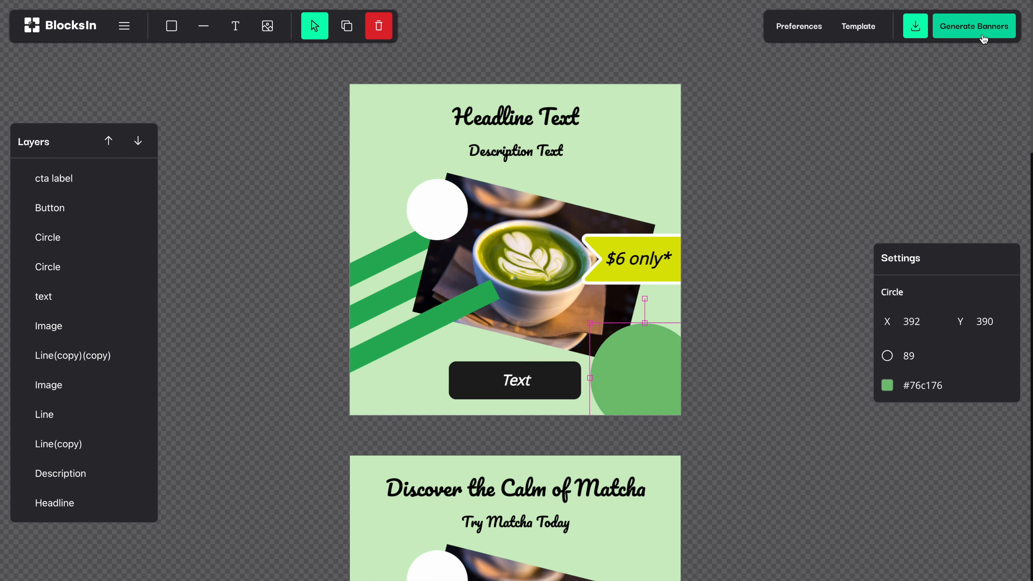
pyautogui.click(922, 29)
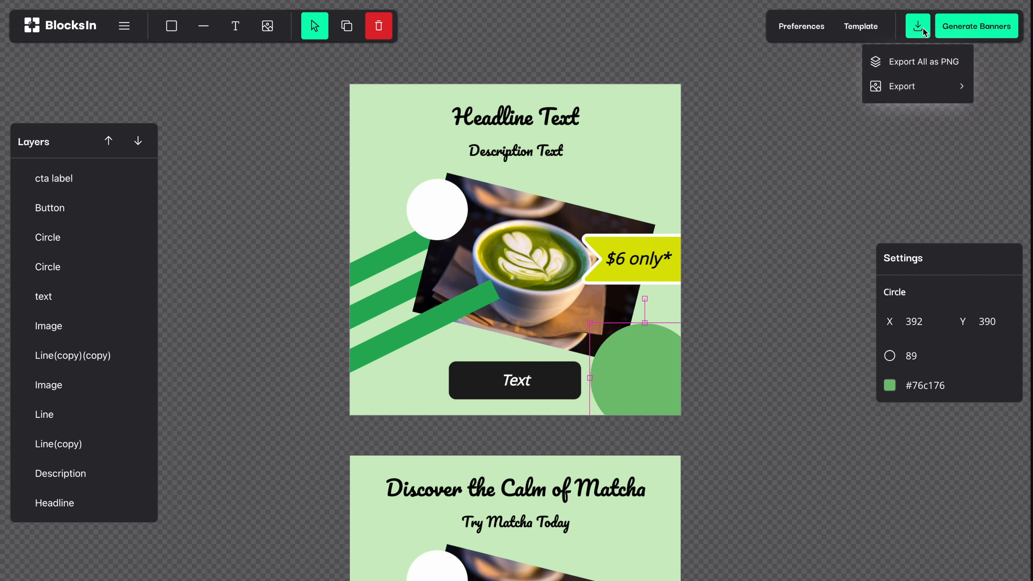
pyautogui.click(911, 66)
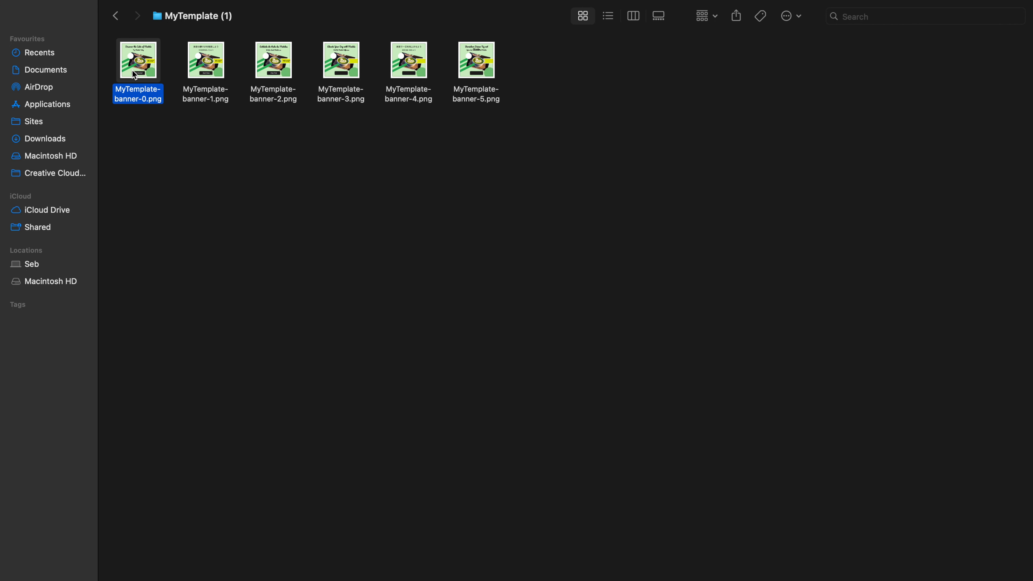
# Step: In Finder, preview the exported banner images in the MyTemplate (1) folder, starting with MyTemplate-banner-0.png
pyautogui.press('space')
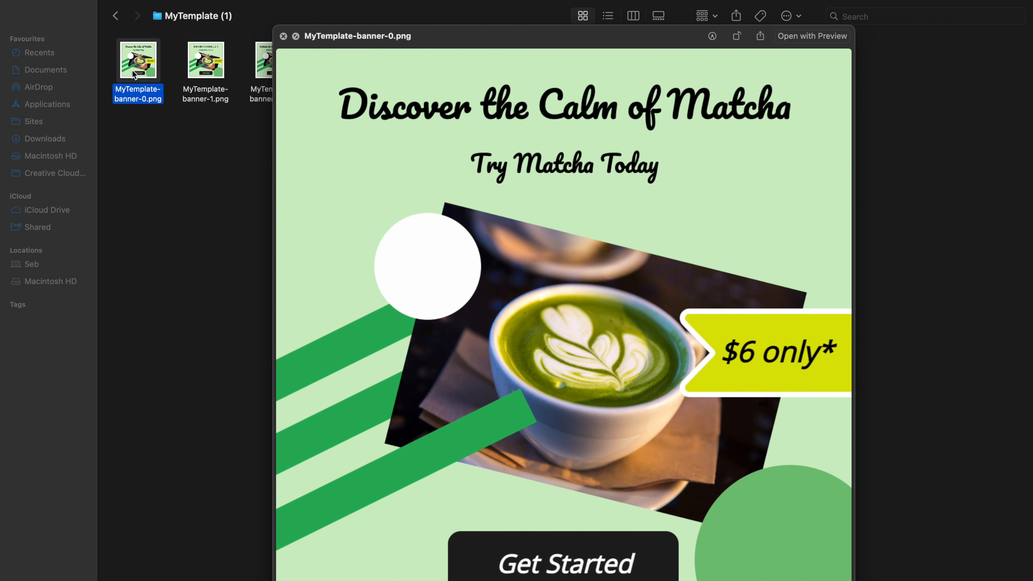
pyautogui.press('Right')
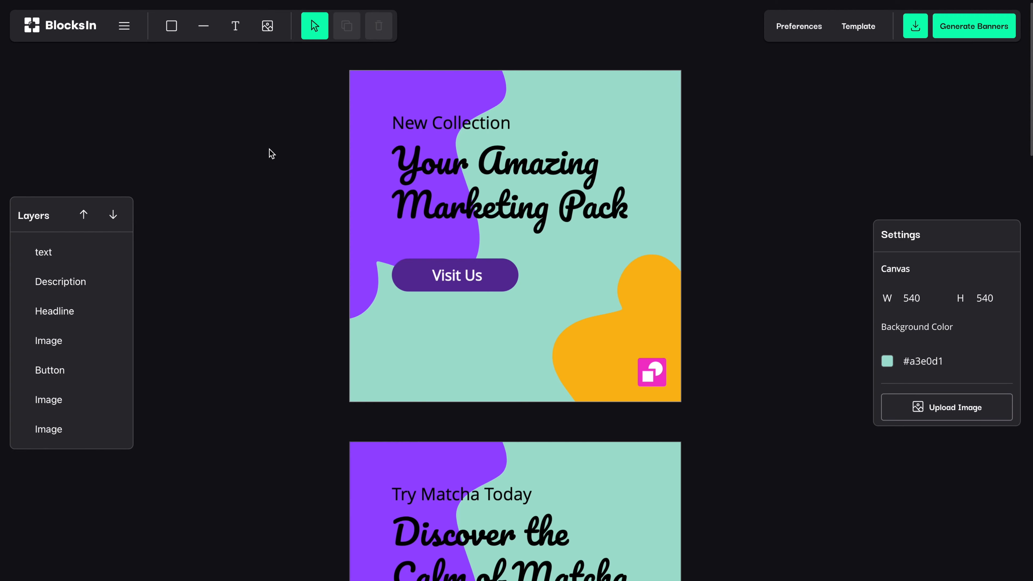
pyautogui.scroll(-2, 271, 154)
pyautogui.scroll(-2, 269, 153)
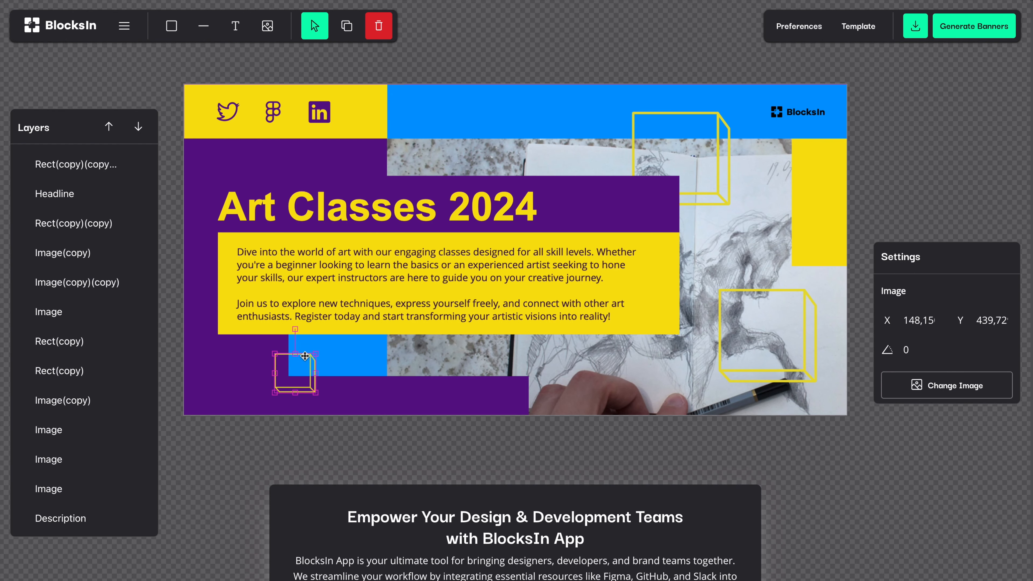
# Step: Move the small yellow cube outline on the Art Classes 2024 banner further left within the purple area
pyautogui.moveTo(309, 376); pyautogui.dragTo(230, 376)
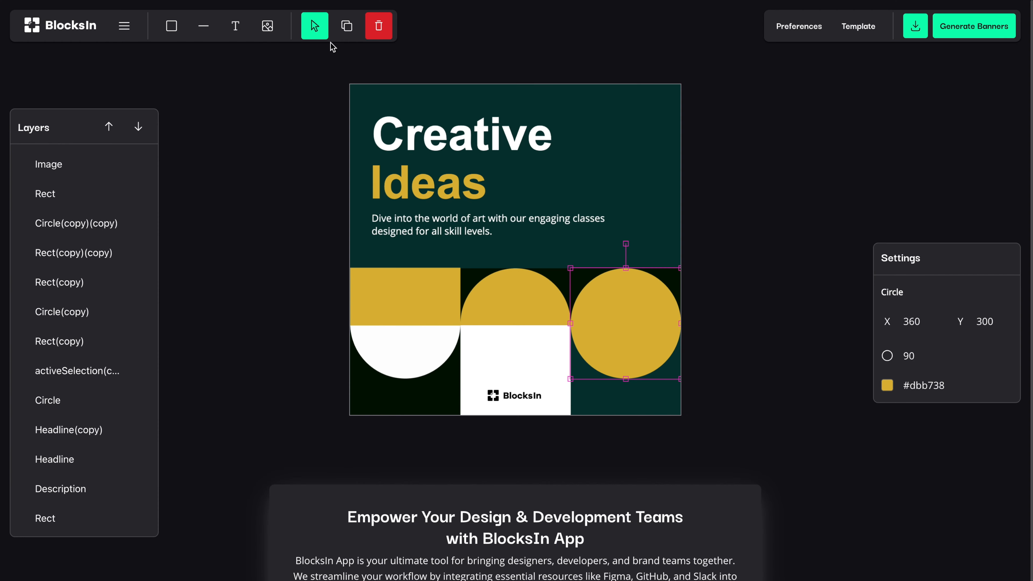
# Step: Duplicate the gold circle on the Creative Ideas banner and place the copy at the upper-right corner, about X 362, Y -90
pyautogui.click(347, 26)
pyautogui.moveTo(611, 344); pyautogui.dragTo(614, 74)
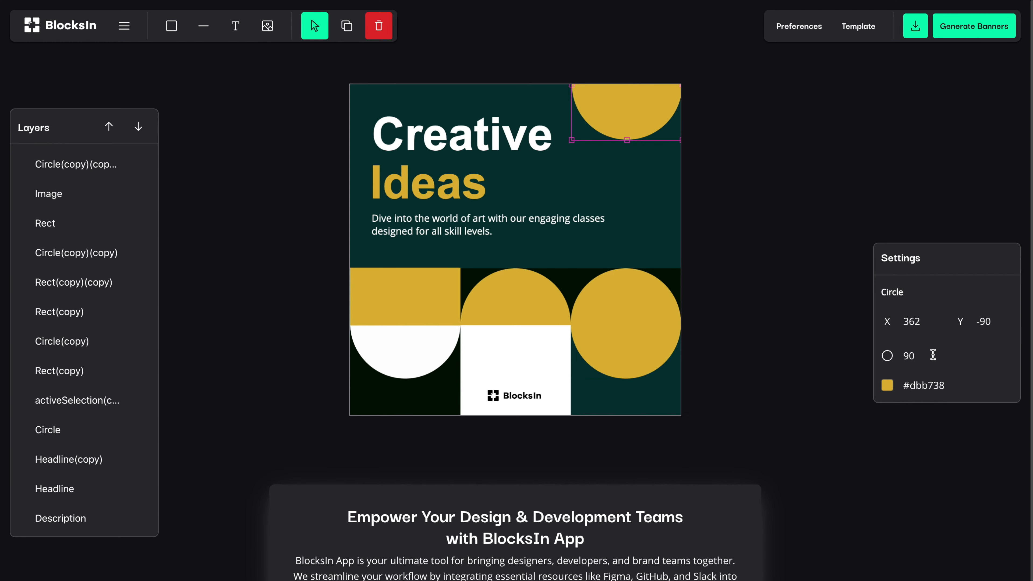
# Step: Apply the dark lower-left rectangle's color #021001 to the circle in the banner's upper-right corner
pyautogui.click(573, 293)
pyautogui.click(426, 385)
pyautogui.doubleClick(915, 401)
pyautogui.hotkey('ctrl', 'c')
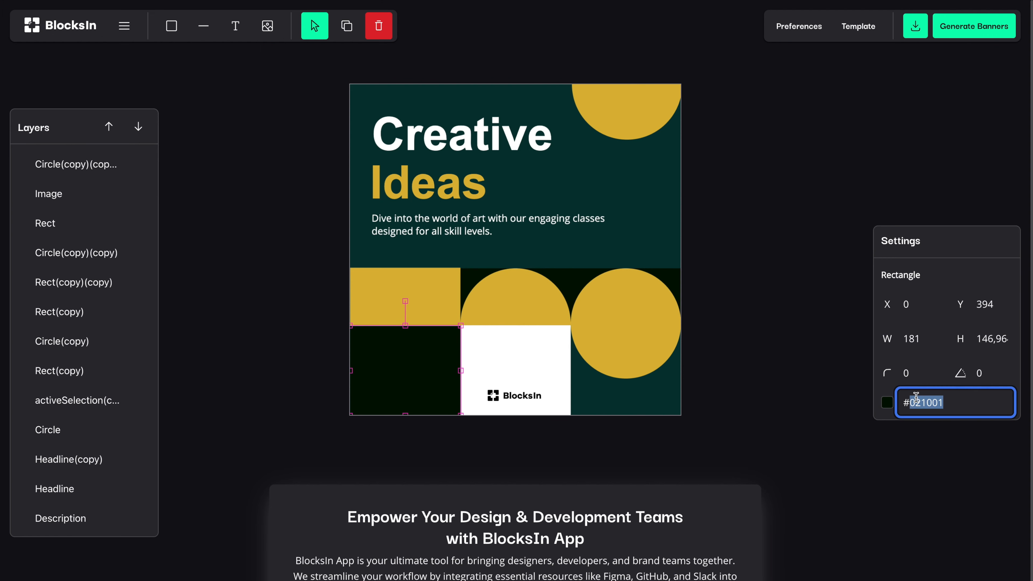
pyautogui.click(672, 121)
pyautogui.doubleClick(925, 386)
pyautogui.hotkey('ctrl', 'v')
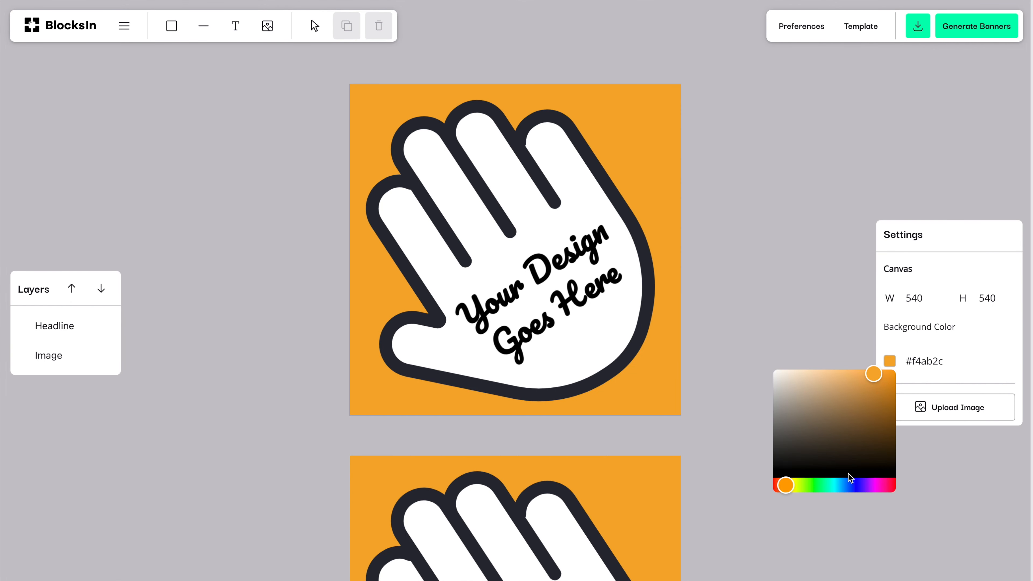
# Step: Change the hand design's canvas background color to blue #2c6af5
pyautogui.click(849, 485)
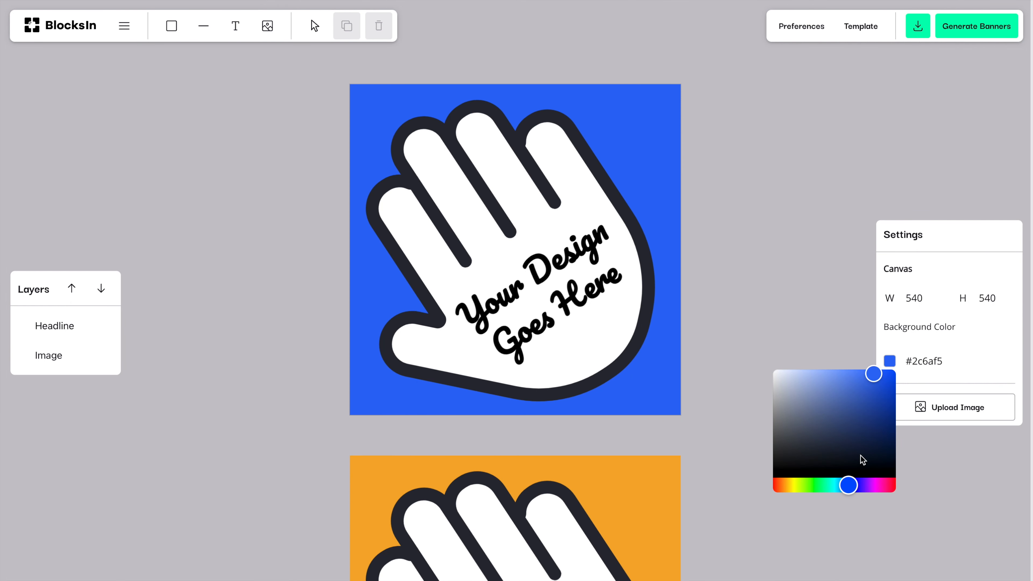
pyautogui.click(803, 295)
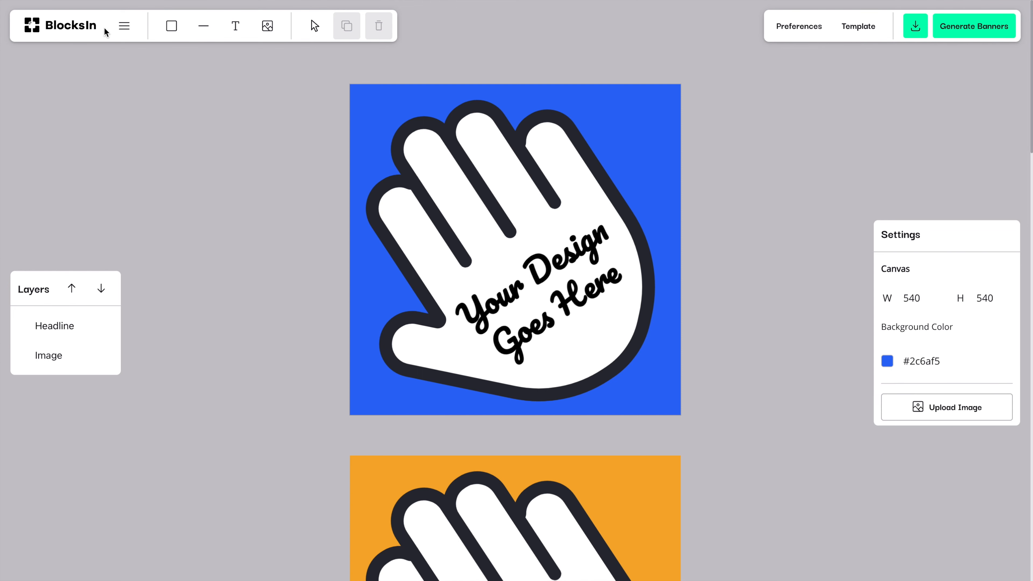
# Step: Reload the Google Sheet data in the bulk generator to update the hand banners, and close the generator
pyautogui.click(124, 26)
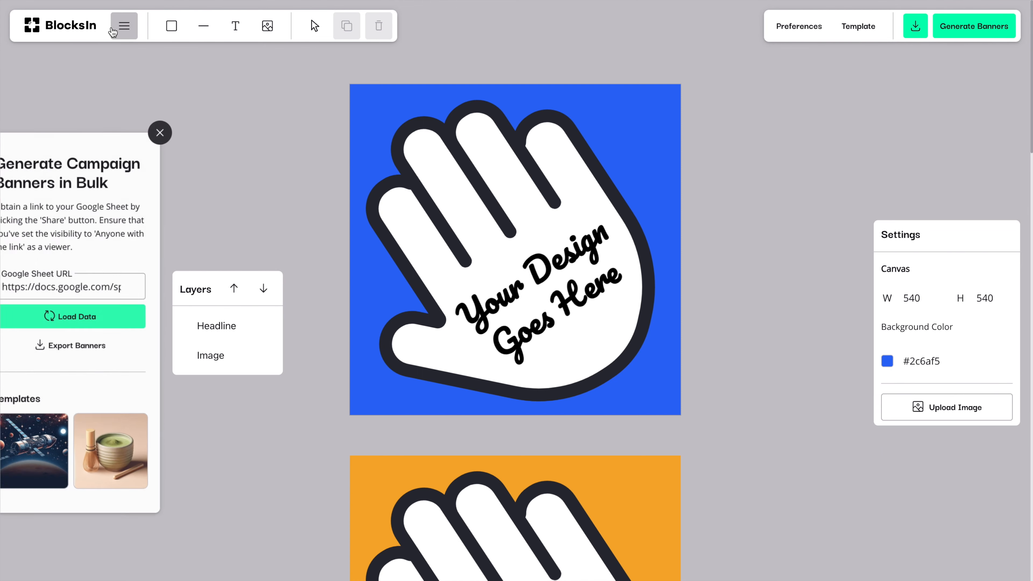
pyautogui.click(134, 318)
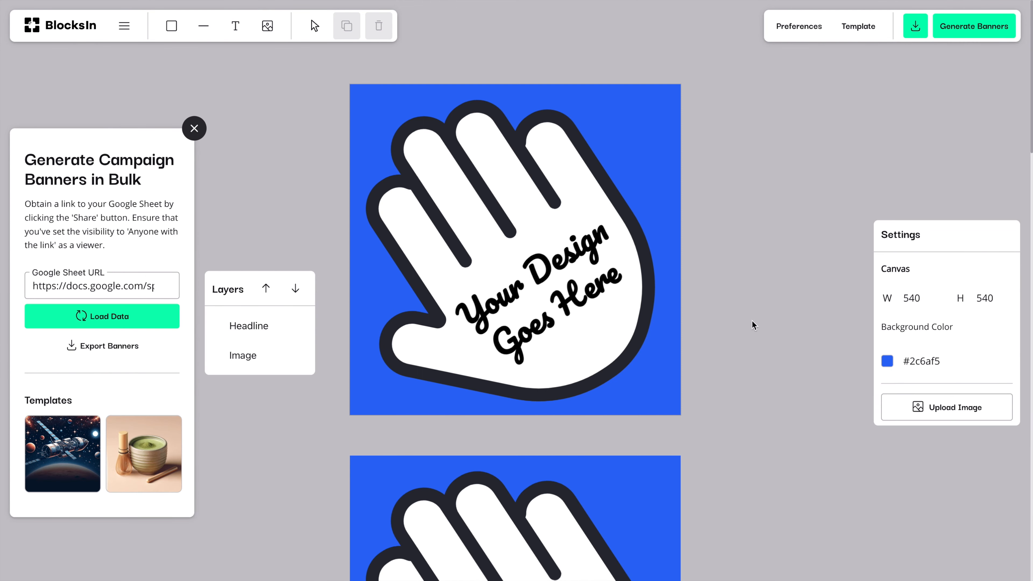
pyautogui.click(188, 130)
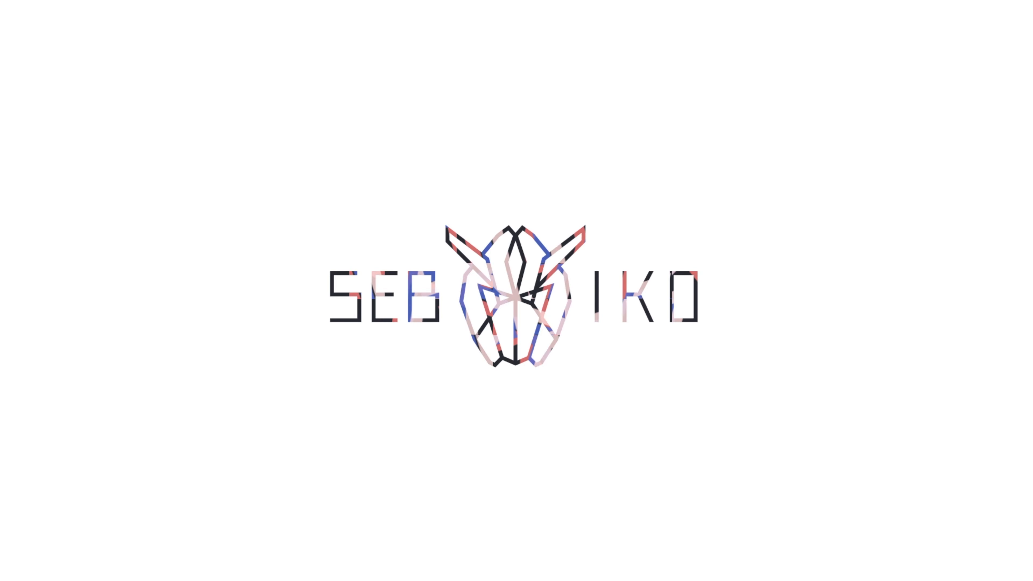